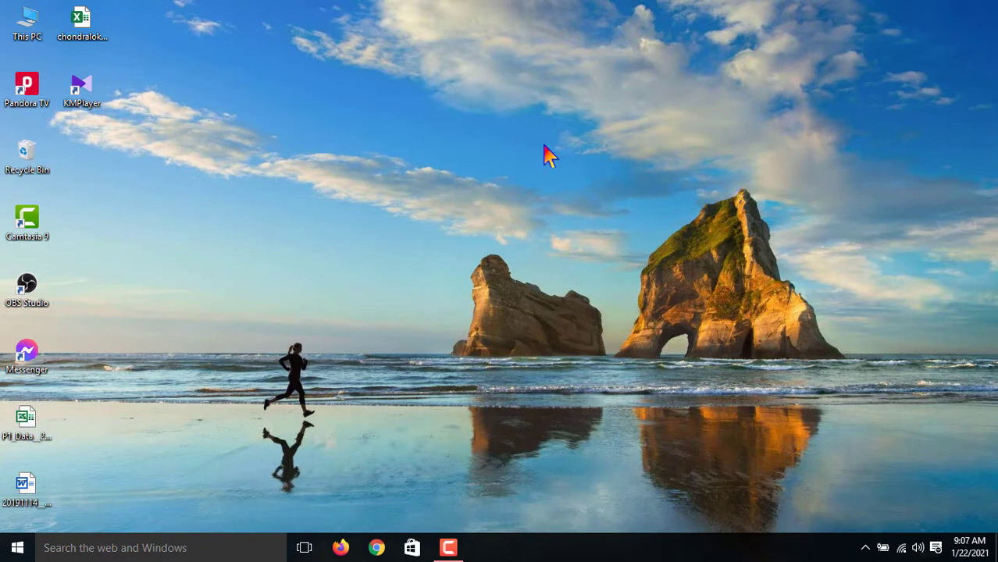
Open the P1_Data__2019_Fainal.xls workbook from the desktop in Excel and enlarge the worksheet view
{"action": "left_click", "coordinate": [22, 422]}
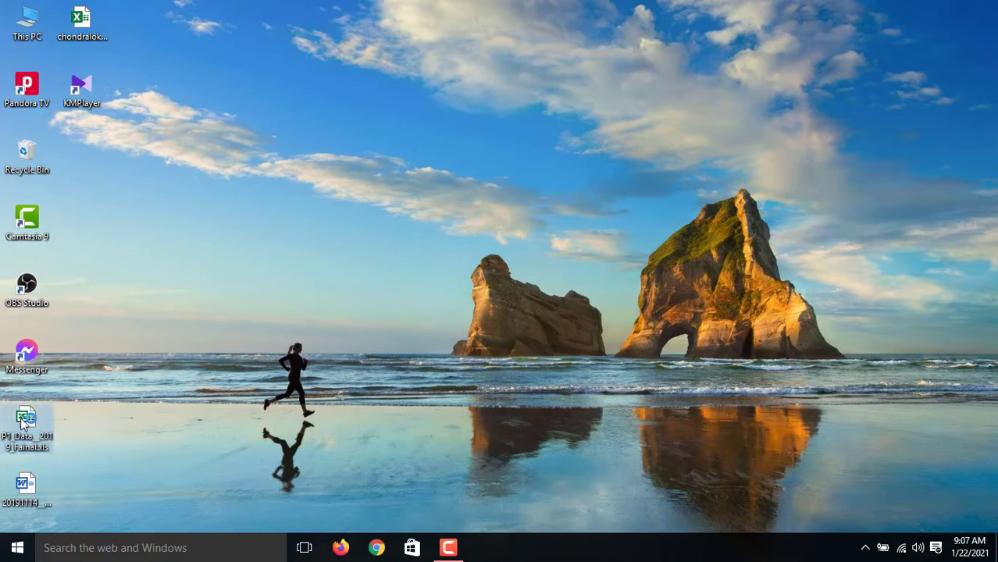
{"action": "double_click", "coordinate": [21, 421]}
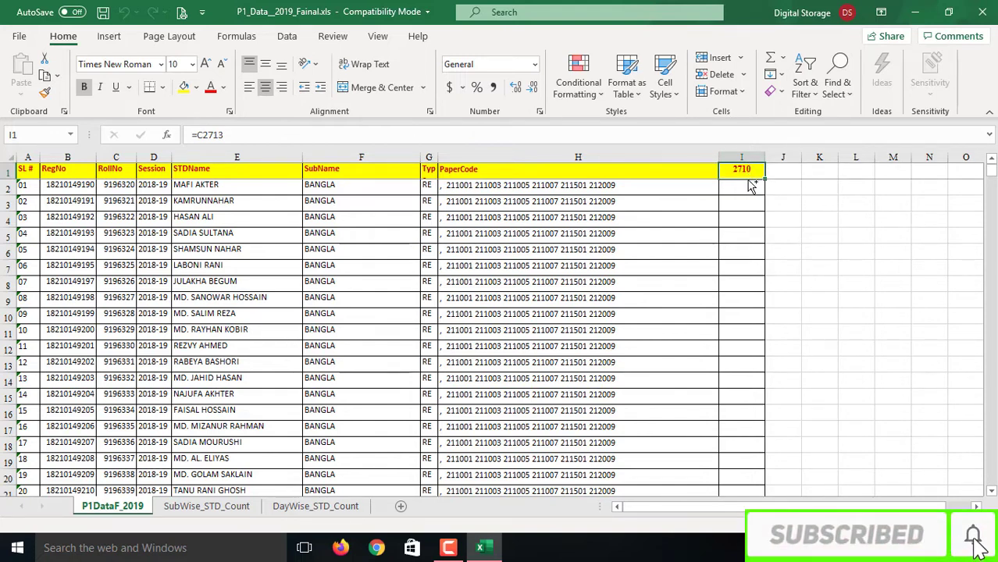
{"action": "scroll", "coordinate": [748, 186], "scroll_direction": "up", "scroll_amount": 2}
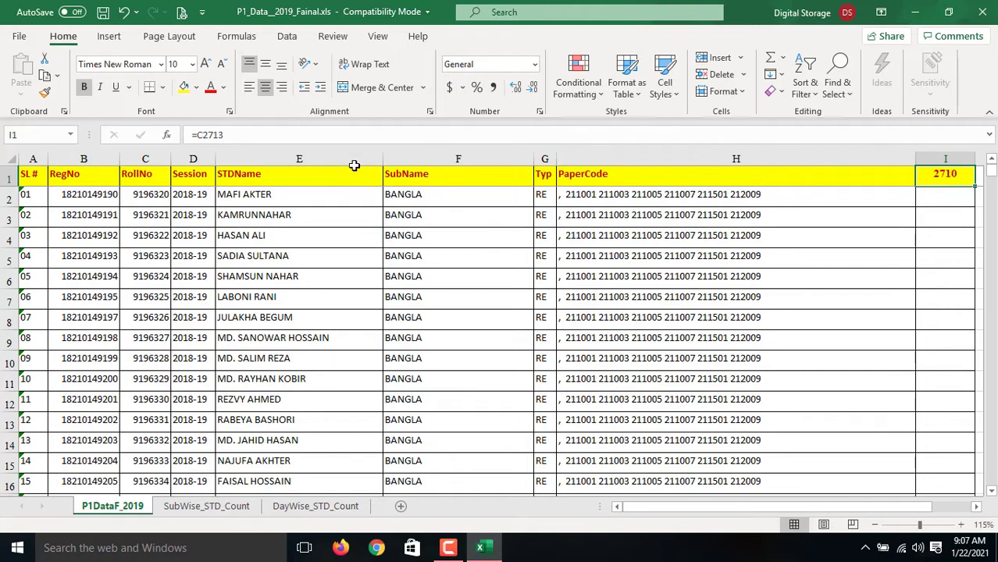
Examine the formula in header cell I1 and the SUBTOTAL count formula it references in C2713 below the RollNo column
{"action": "left_click", "coordinate": [228, 135]}
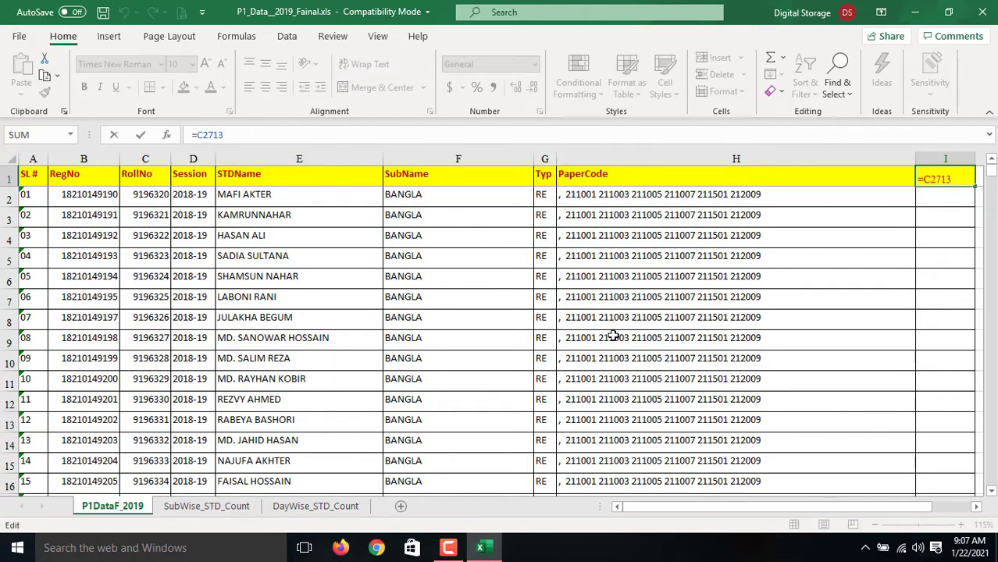
{"action": "left_click", "coordinate": [706, 294]}
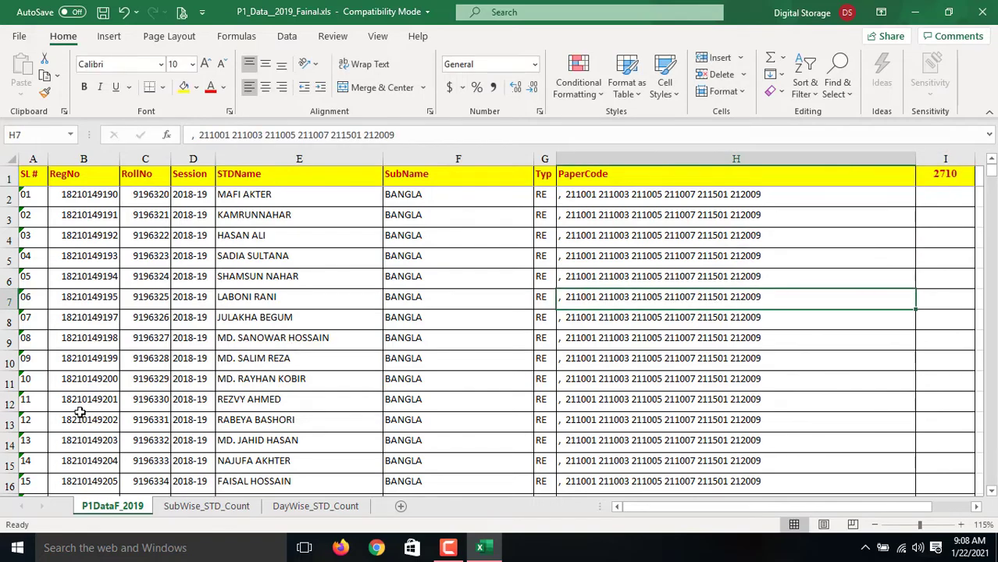
{"action": "scroll", "coordinate": [79, 413], "scroll_direction": "down", "scroll_amount": 6}
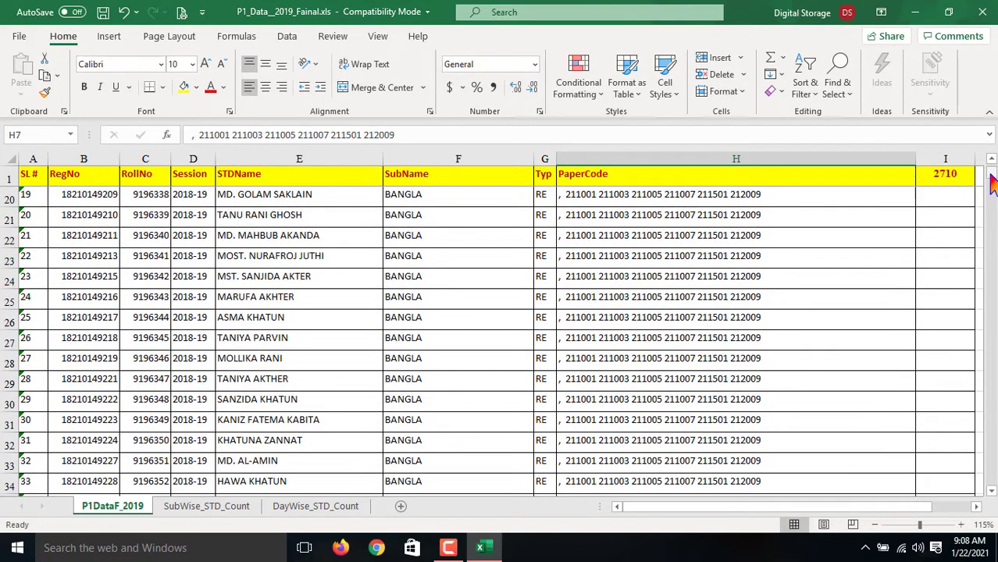
{"action": "left_click_drag", "start_coordinate": [991, 183], "coordinate": [993, 498]}
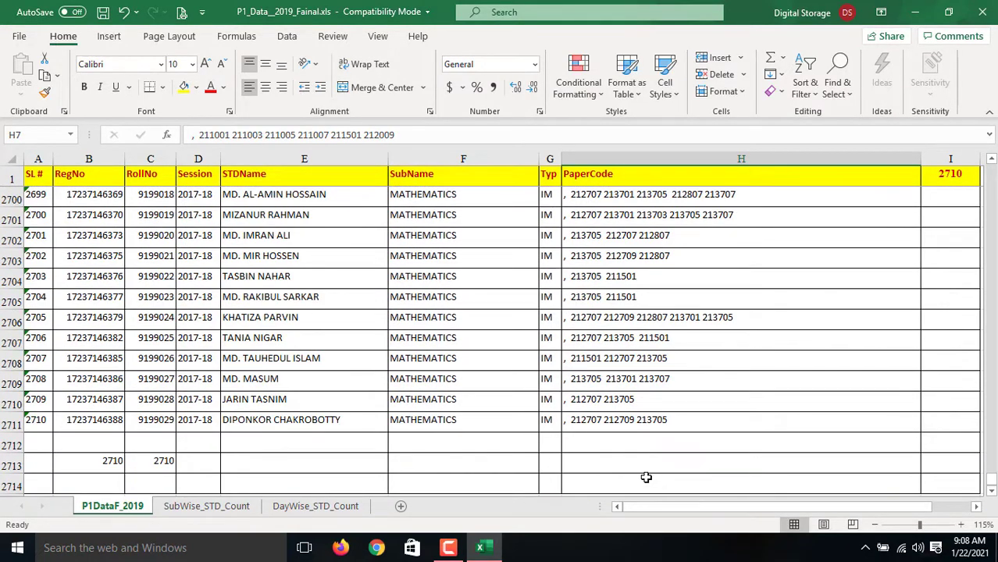
{"action": "left_click", "coordinate": [141, 462]}
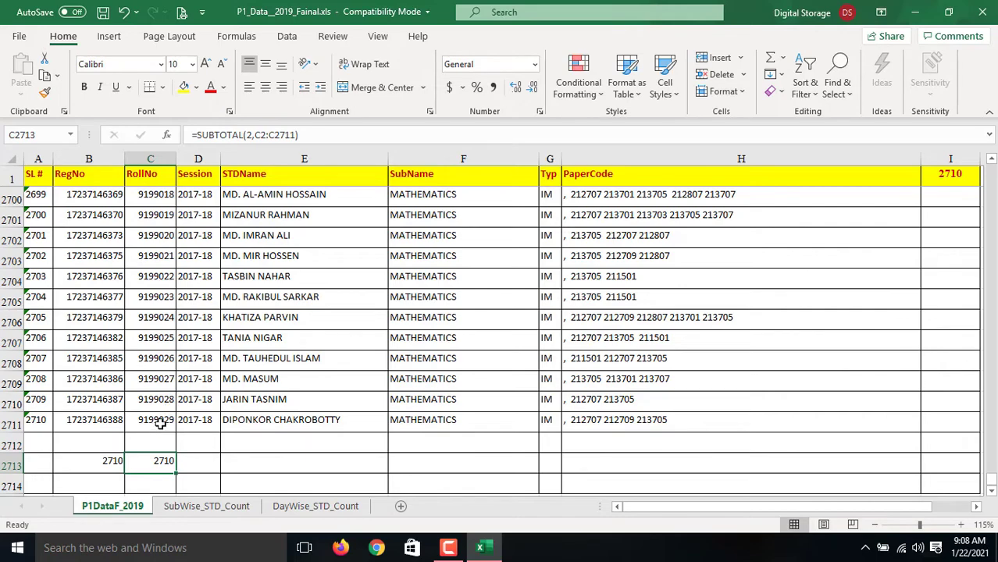
{"action": "left_click_drag", "start_coordinate": [984, 467], "coordinate": [987, 167]}
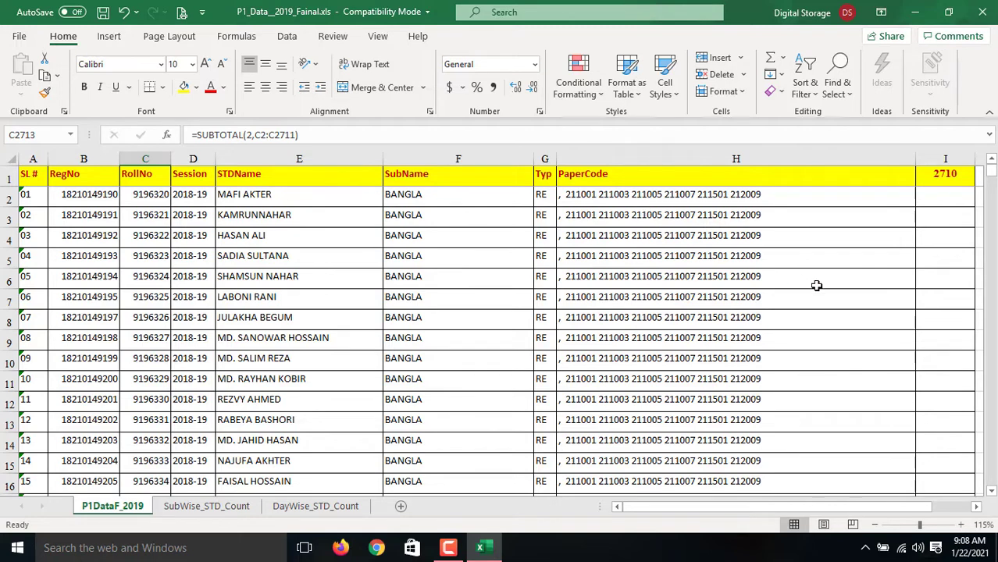
{"action": "left_click", "coordinate": [957, 171]}
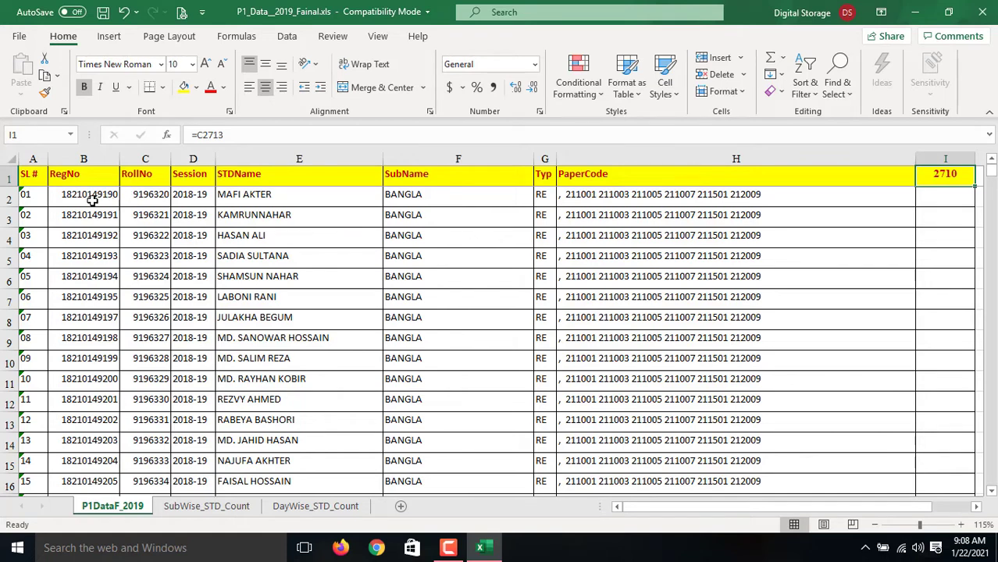
Turn on filtering for the header row of the P1DataF_2019 sheet
{"action": "left_click", "coordinate": [10, 177]}
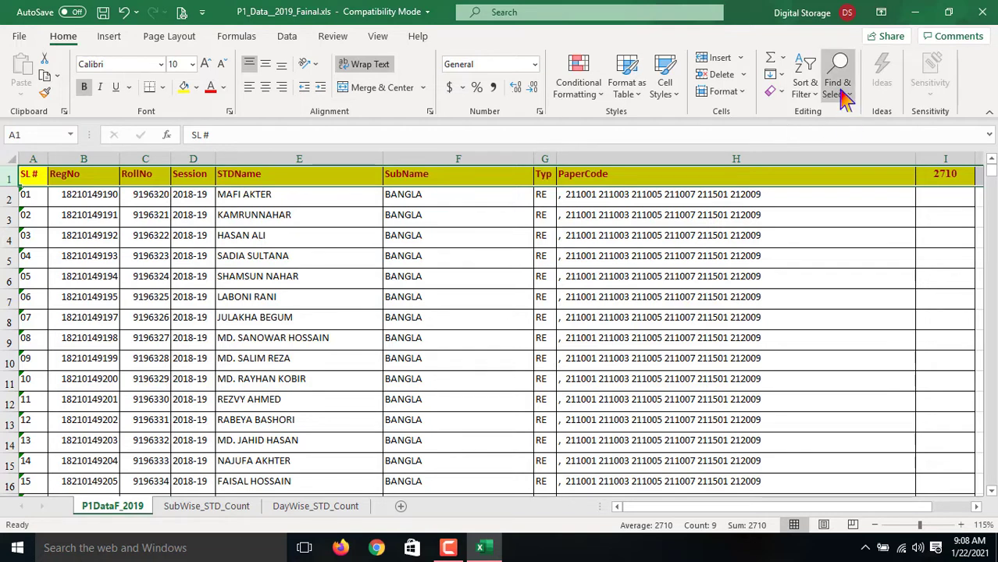
{"action": "left_click", "coordinate": [814, 108]}
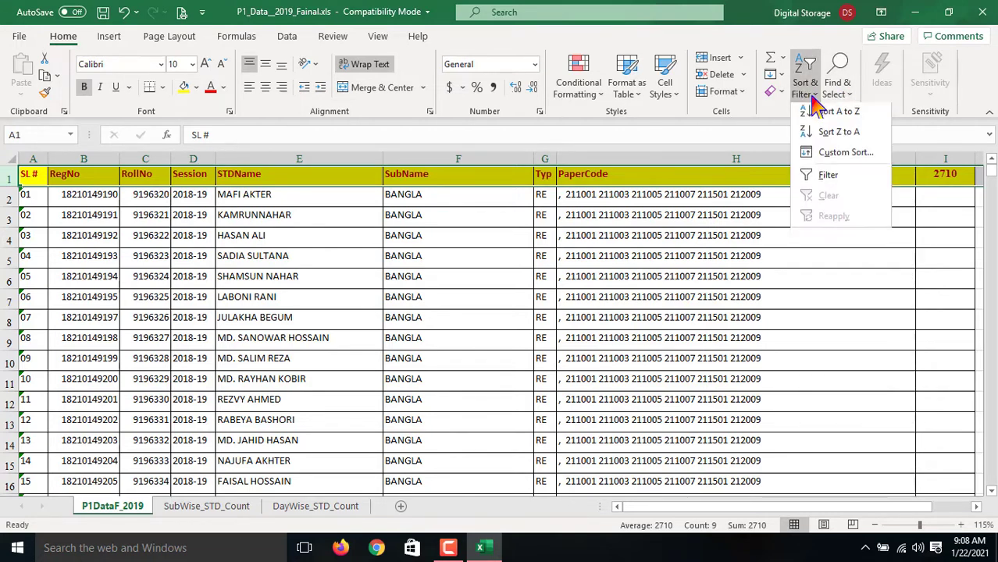
{"action": "left_click", "coordinate": [829, 181]}
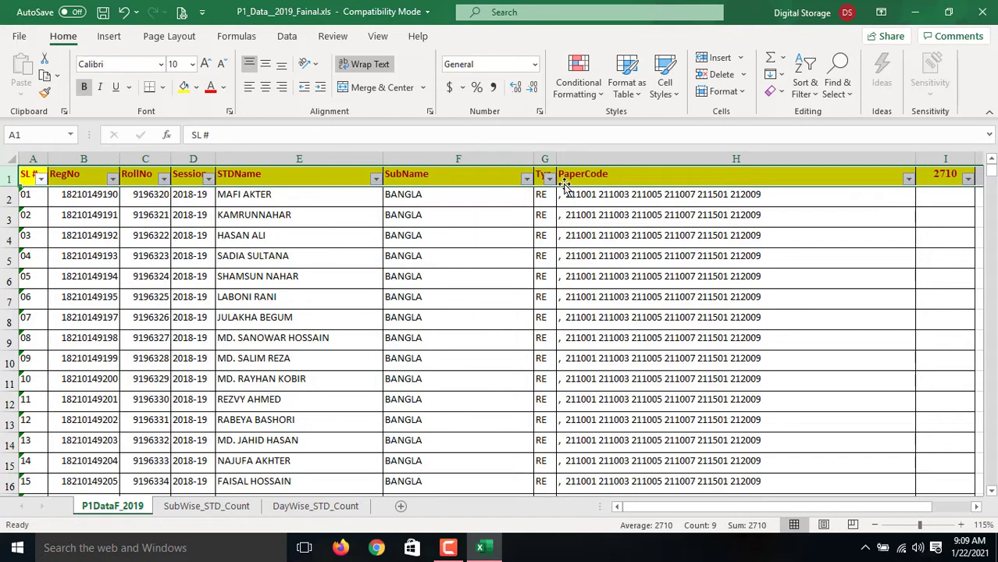
Filter the SubName column to show only BANGLA records
{"action": "left_click", "coordinate": [527, 179]}
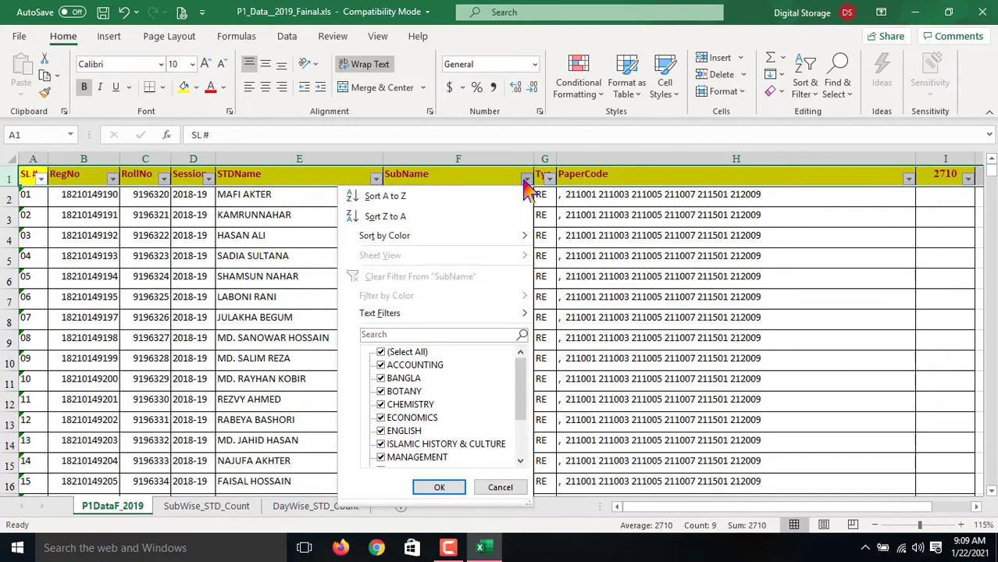
{"action": "left_click", "coordinate": [382, 353]}
{"action": "left_click", "coordinate": [381, 378]}
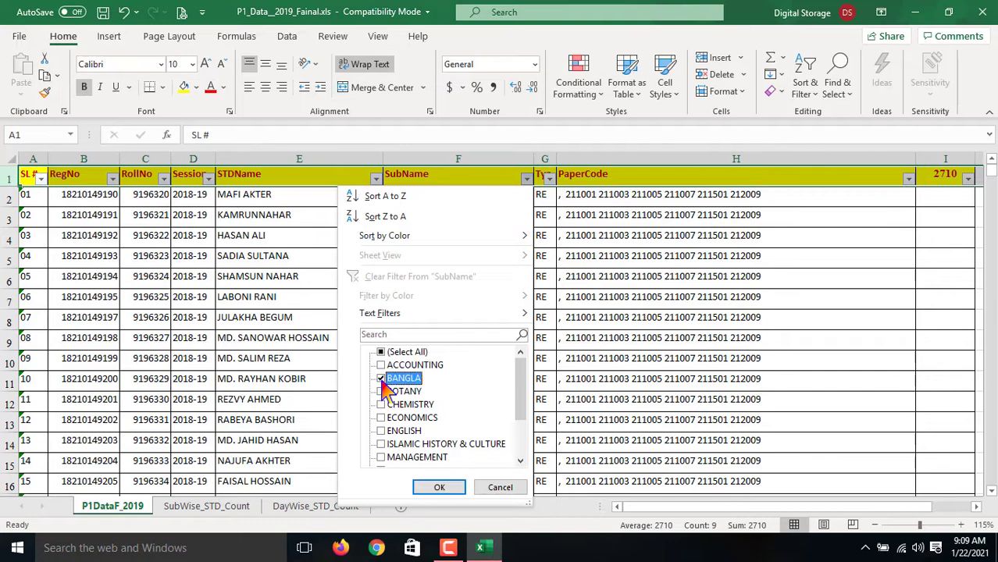
{"action": "left_click", "coordinate": [440, 487]}
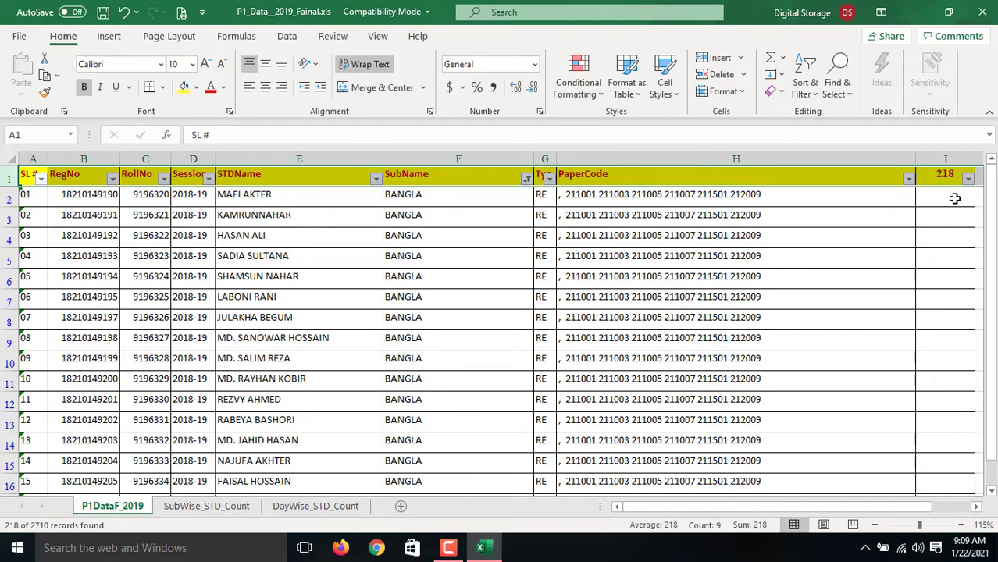
Change the SubName filter from BANGLA to ENGLISH only
{"action": "left_click", "coordinate": [527, 179]}
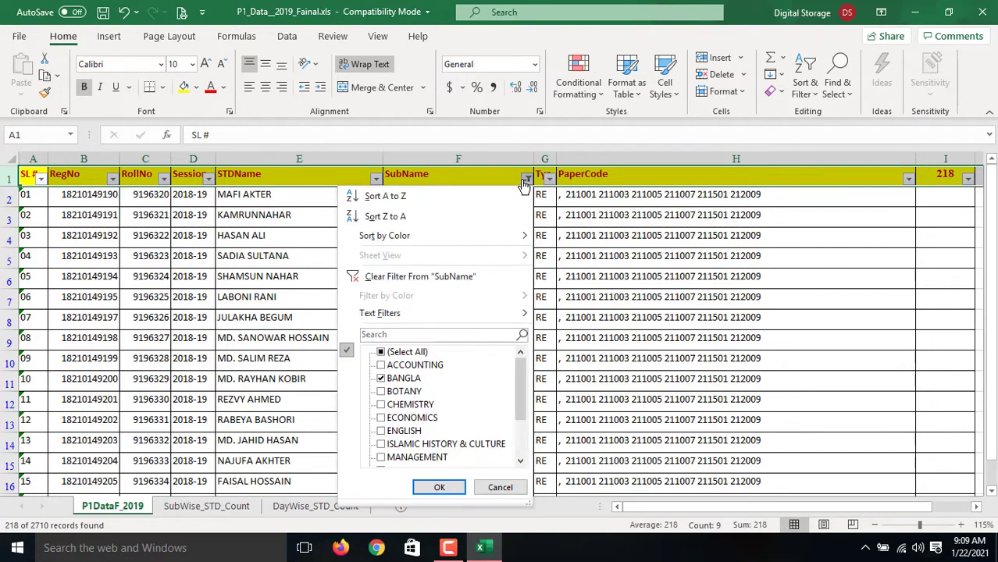
{"action": "left_click", "coordinate": [383, 378]}
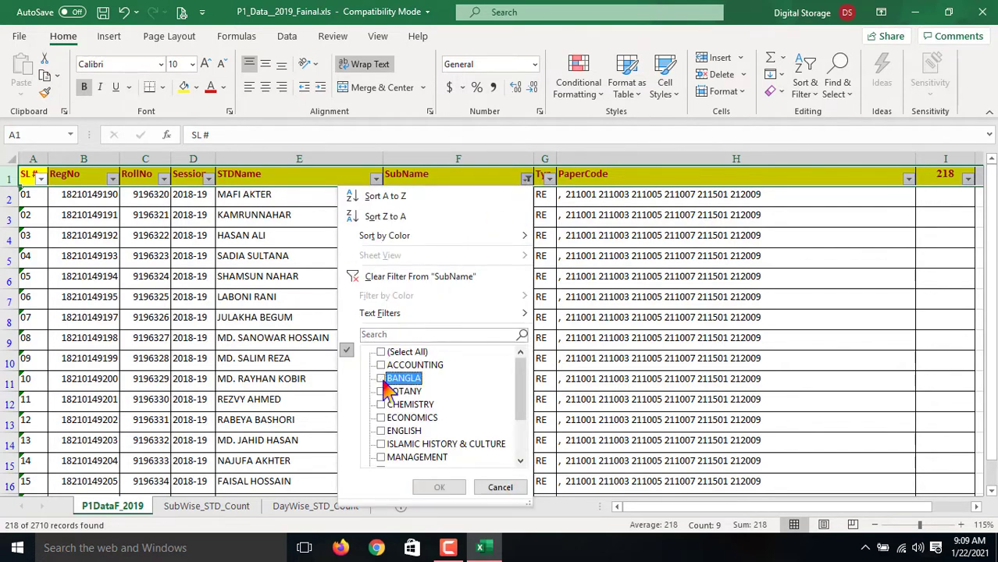
{"action": "left_click", "coordinate": [389, 433]}
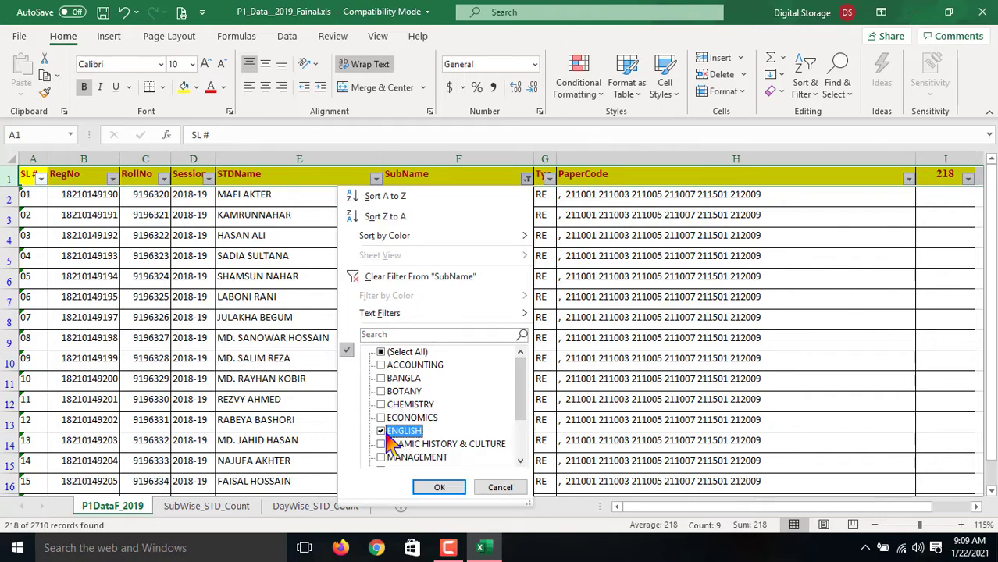
{"action": "left_click", "coordinate": [439, 487]}
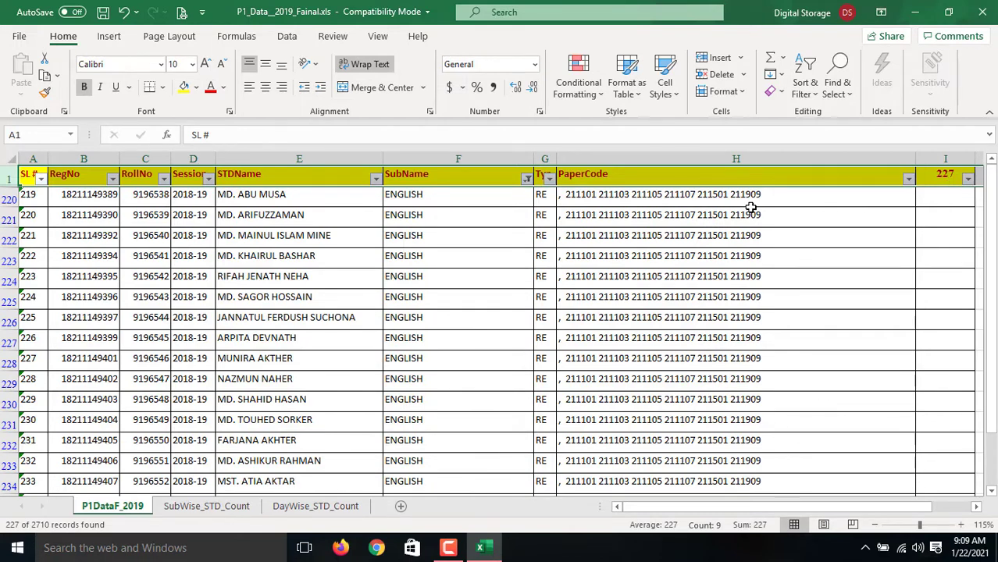
{"action": "left_click", "coordinate": [527, 179]}
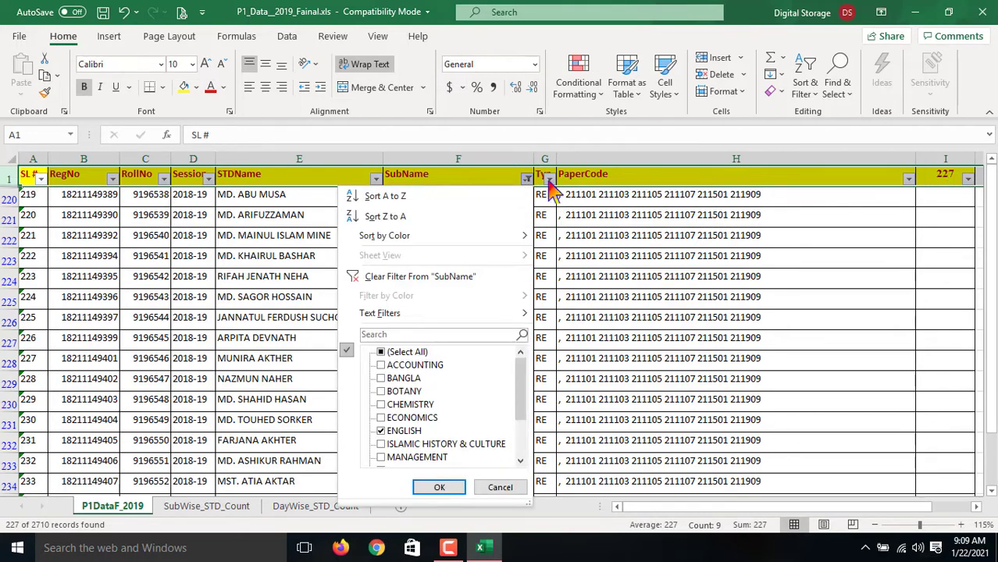
{"action": "left_click", "coordinate": [730, 169]}
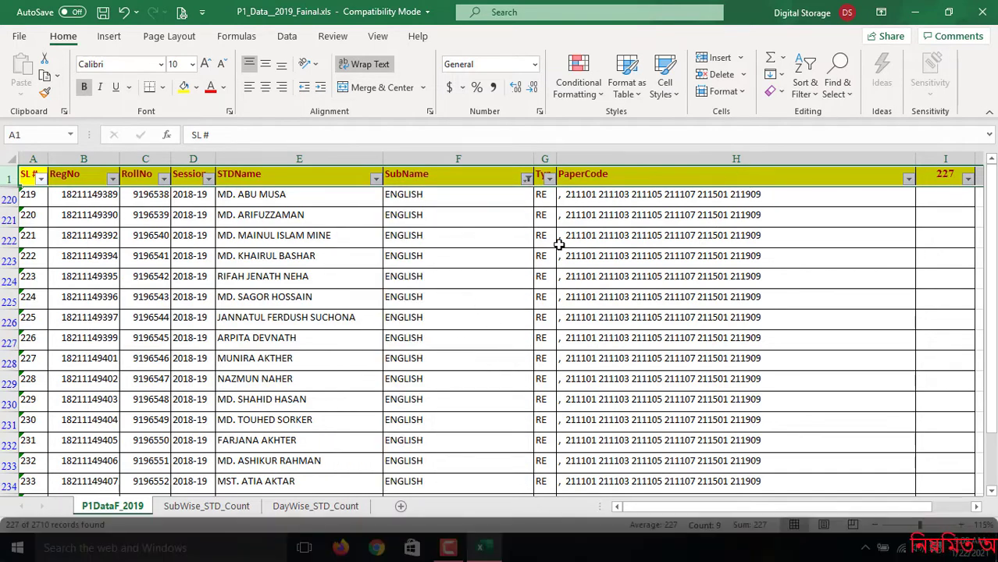
Filter the Type column to show only RE students within the ENGLISH records
{"action": "left_click", "coordinate": [550, 179]}
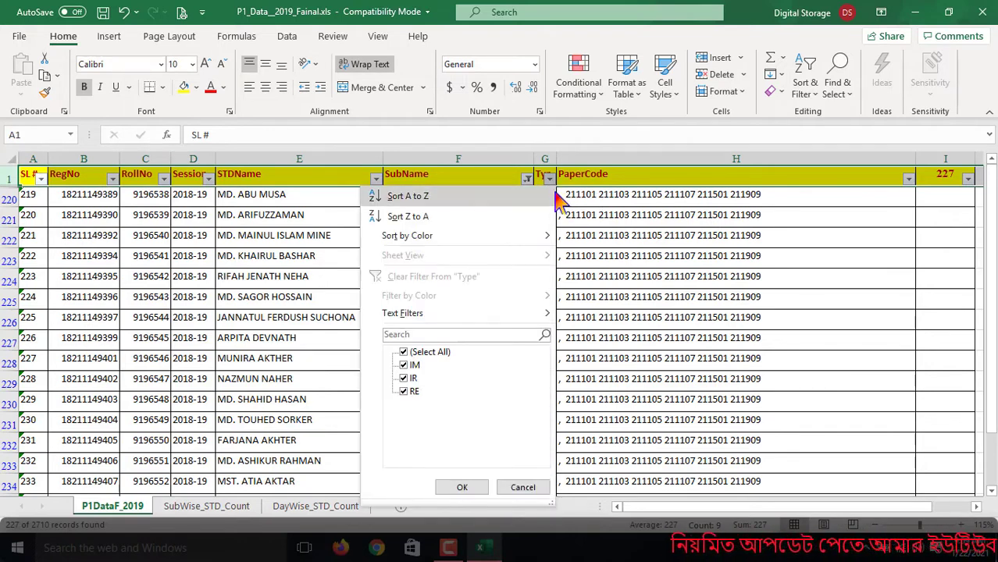
{"action": "left_click", "coordinate": [550, 179]}
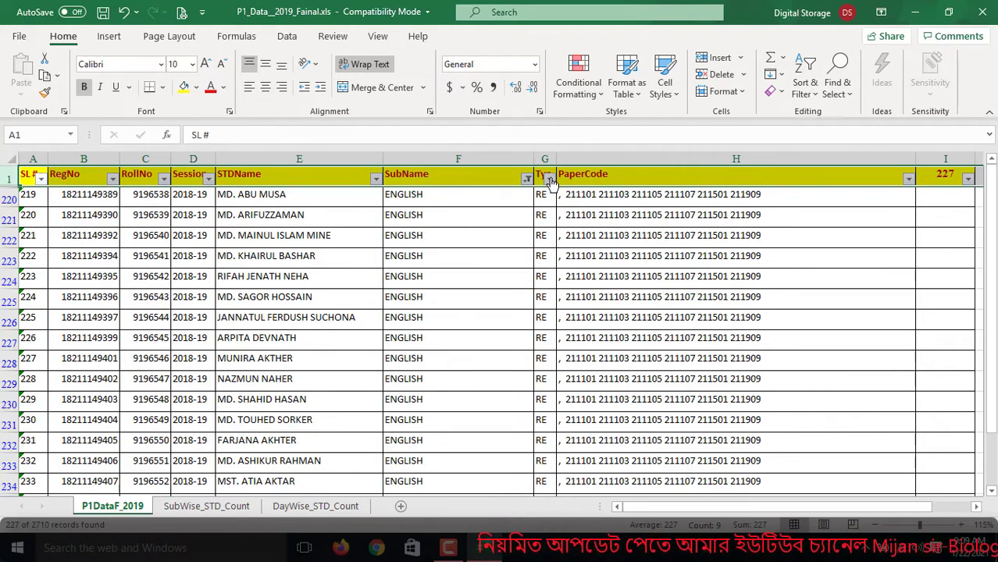
{"action": "left_click", "coordinate": [549, 179]}
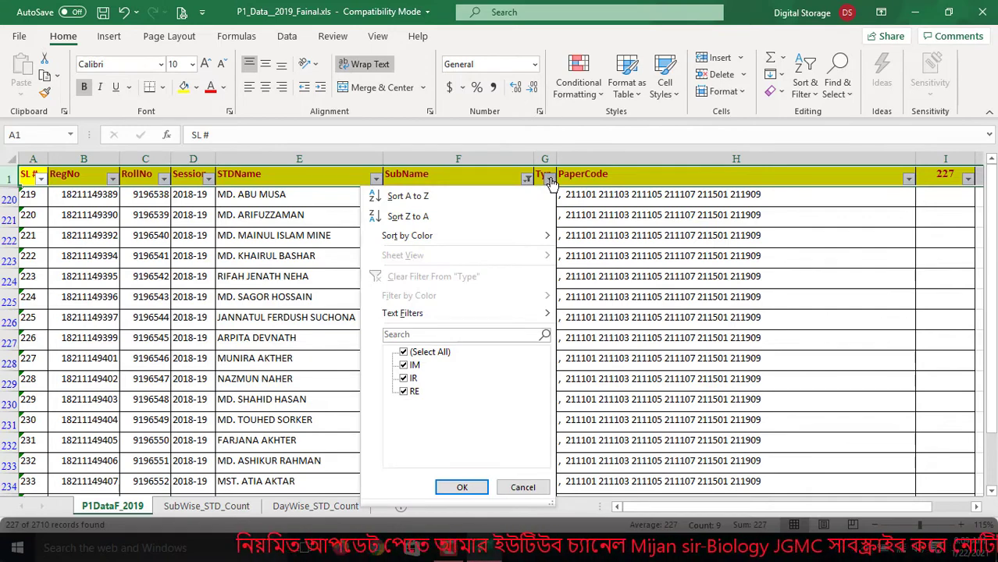
{"action": "left_click", "coordinate": [403, 353]}
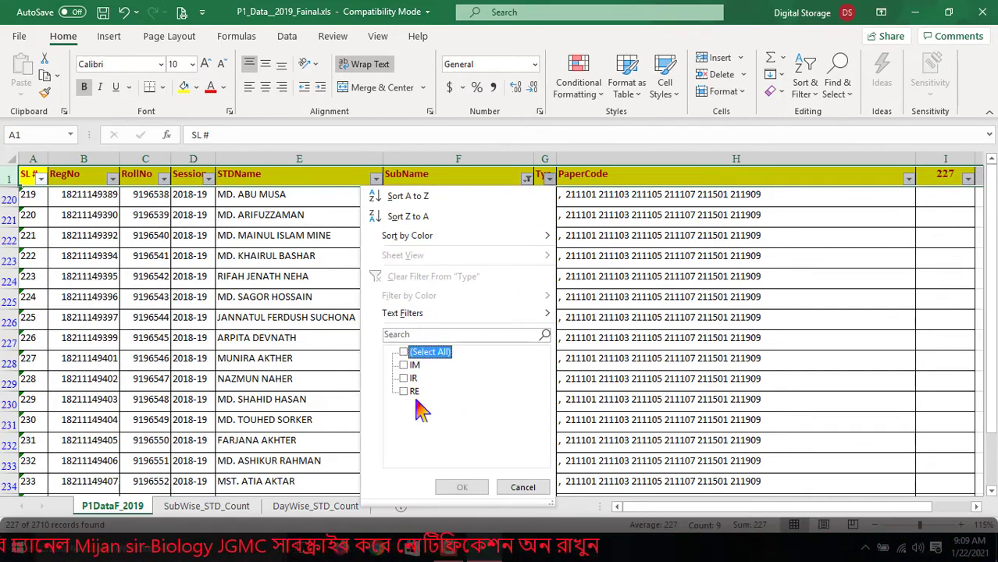
{"action": "left_click", "coordinate": [403, 391]}
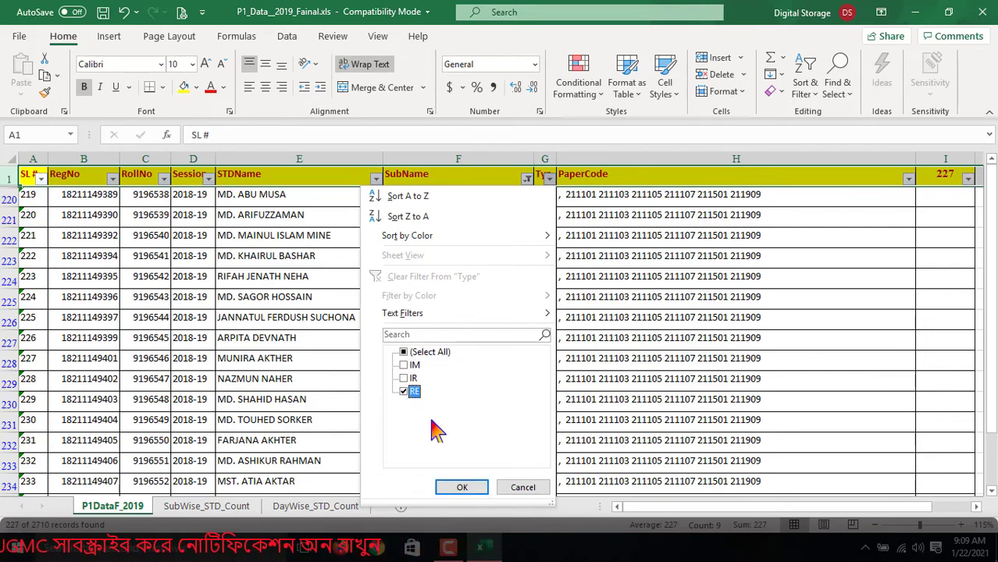
{"action": "left_click", "coordinate": [455, 488]}
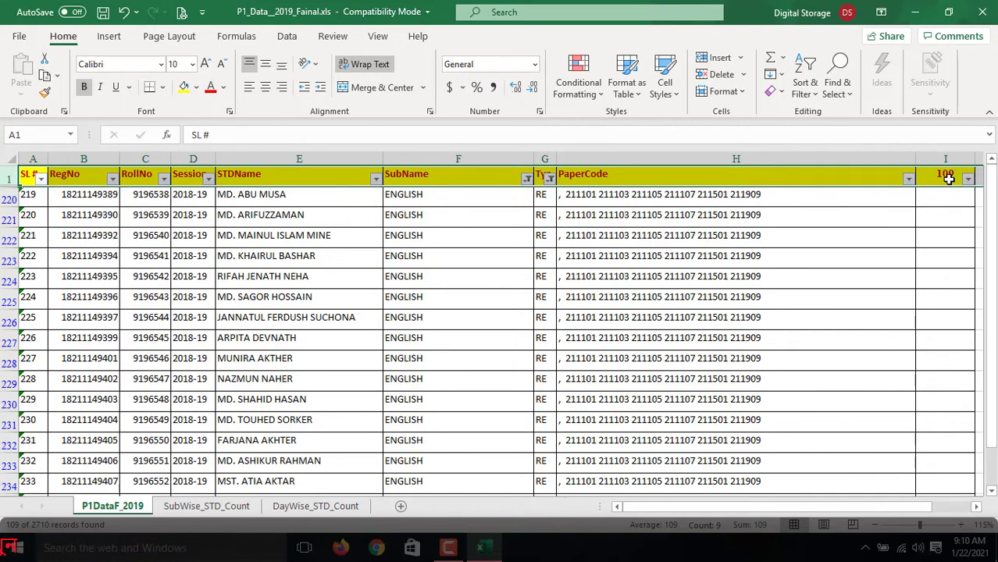
Change the Type filter to show only IM students within the ENGLISH records
{"action": "left_click", "coordinate": [550, 179]}
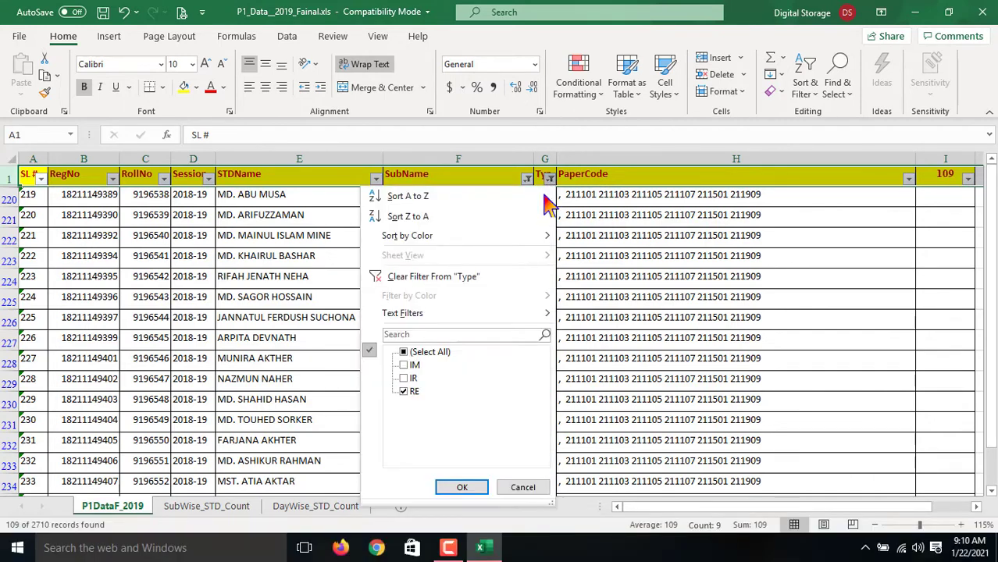
{"action": "left_click", "coordinate": [407, 392]}
{"action": "left_click", "coordinate": [404, 366]}
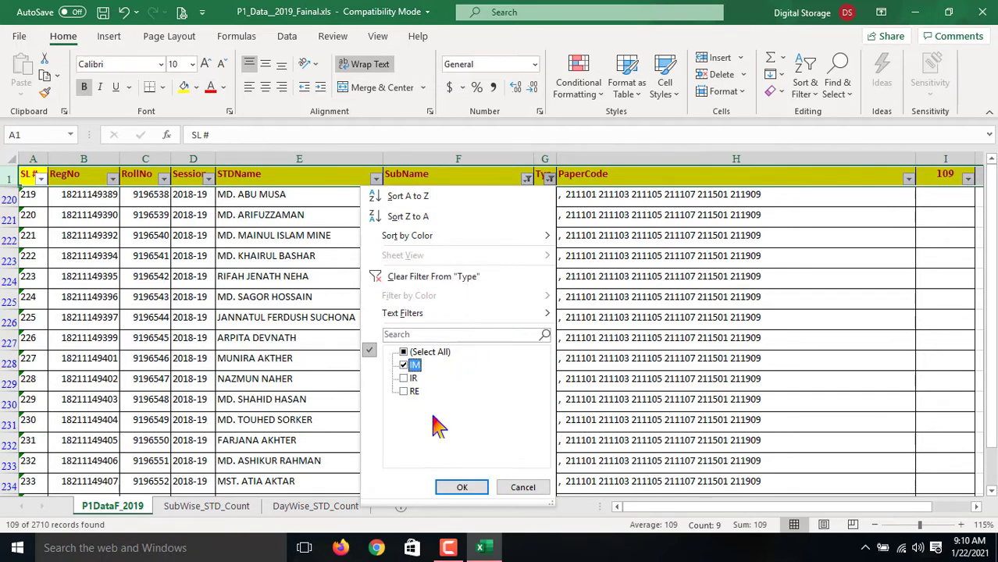
{"action": "left_click", "coordinate": [462, 487]}
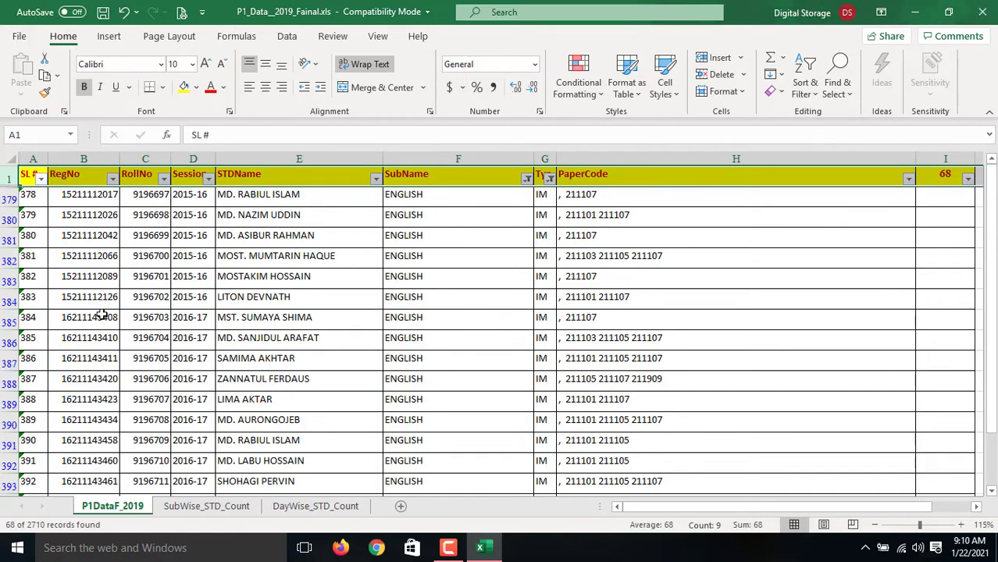
Reselect all values in the SubName and Type filters to show every student record again
{"action": "left_click", "coordinate": [527, 179]}
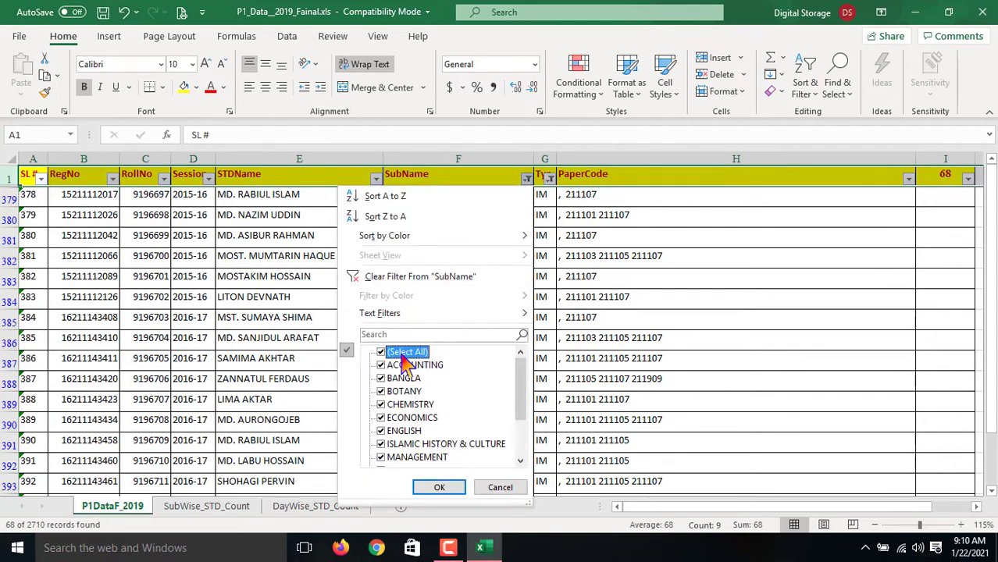
{"action": "left_click", "coordinate": [439, 487]}
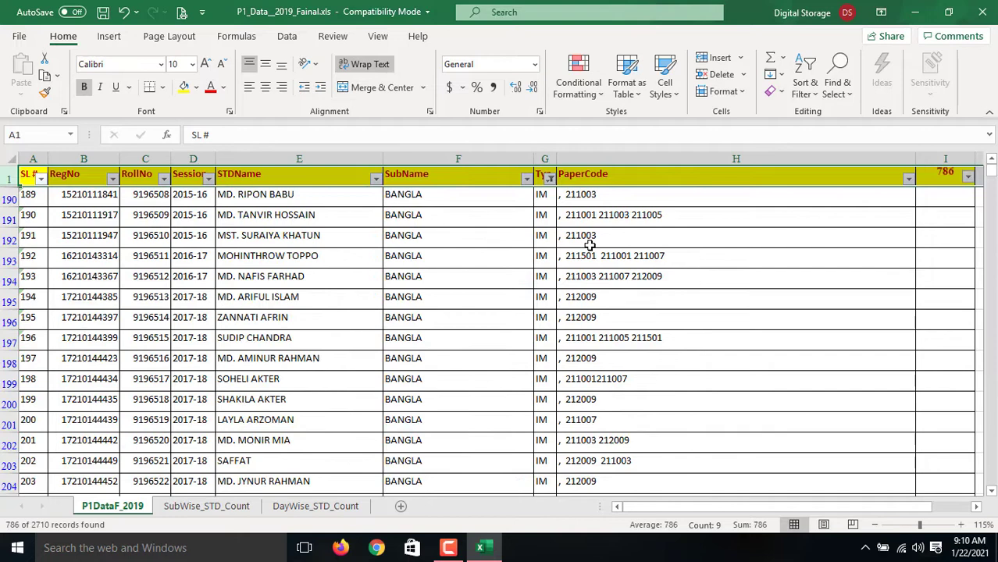
{"action": "left_click", "coordinate": [549, 179]}
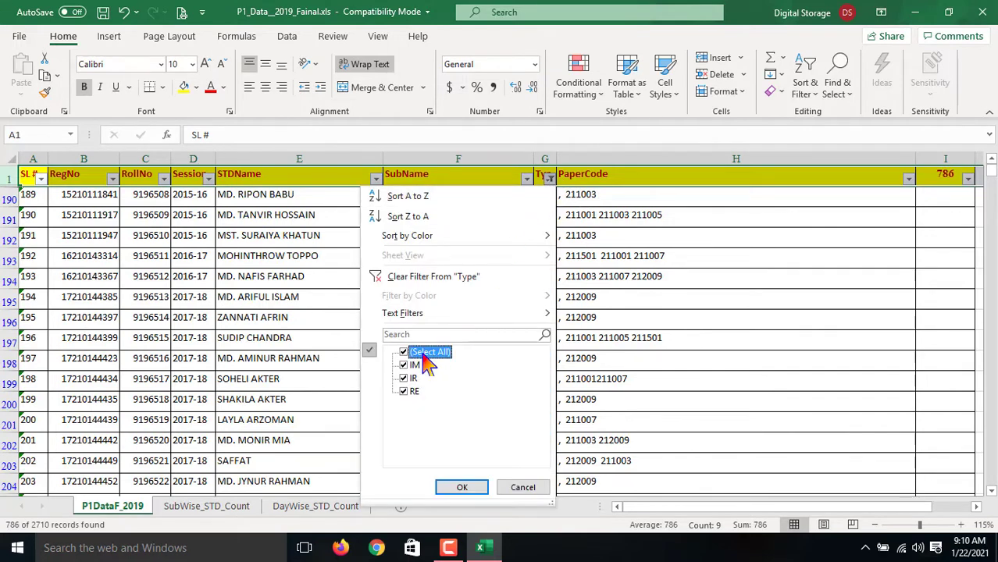
{"action": "left_click", "coordinate": [462, 487]}
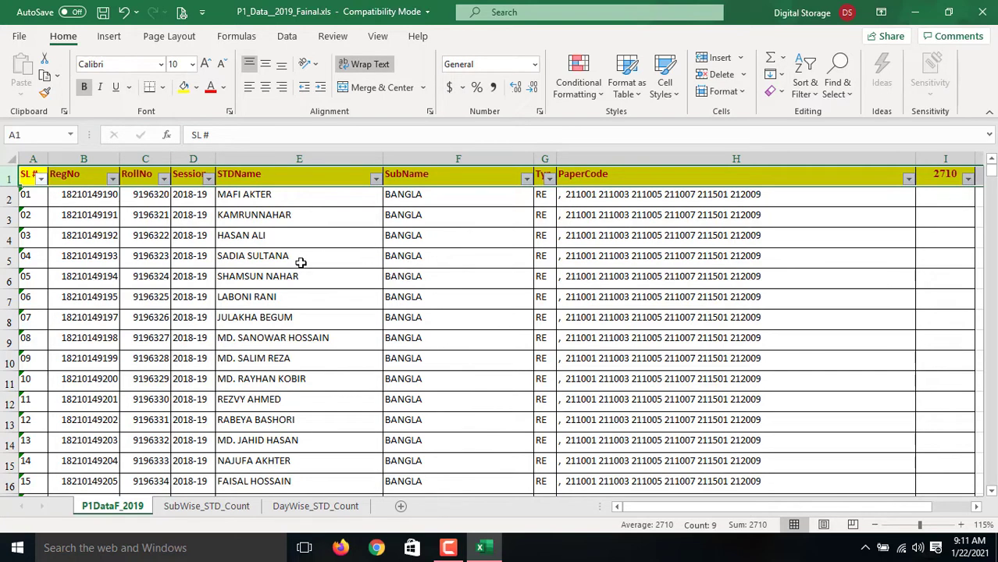
Filter the PaperCode column to show only the rows that contain 211001
{"action": "left_click", "coordinate": [909, 180]}
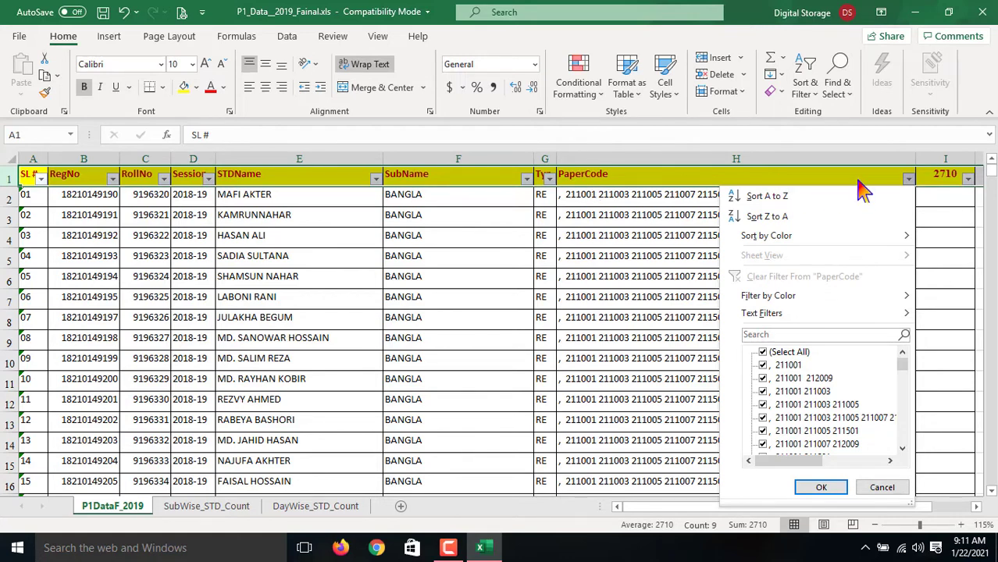
{"action": "mouse_move", "coordinate": [775, 319]}
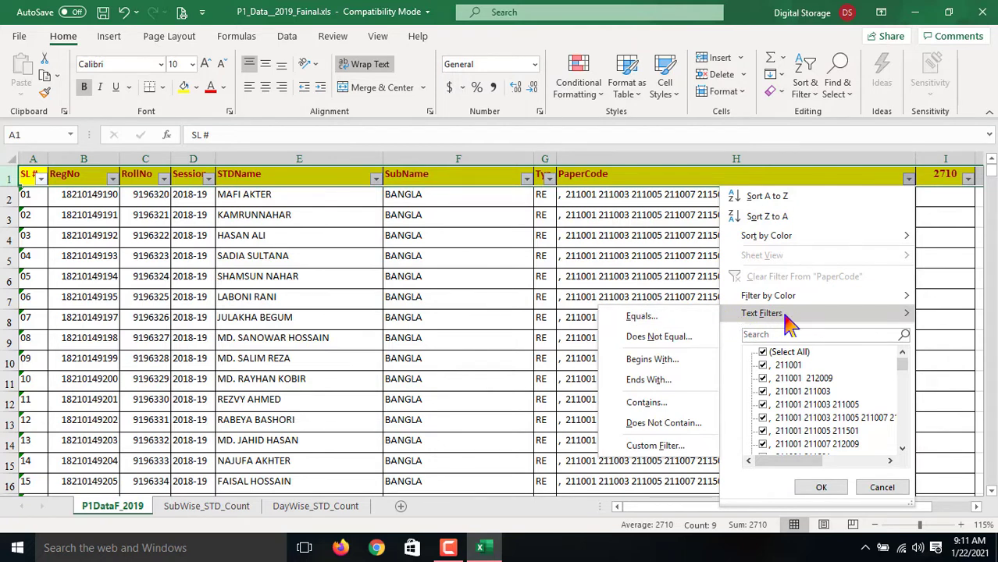
{"action": "left_click", "coordinate": [660, 403]}
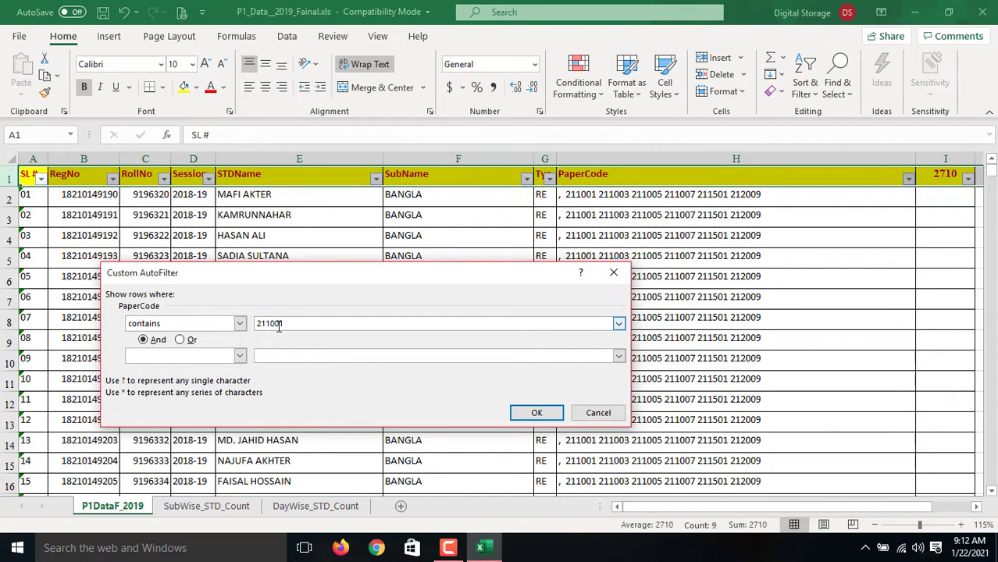
{"action": "left_click", "coordinate": [537, 412]}
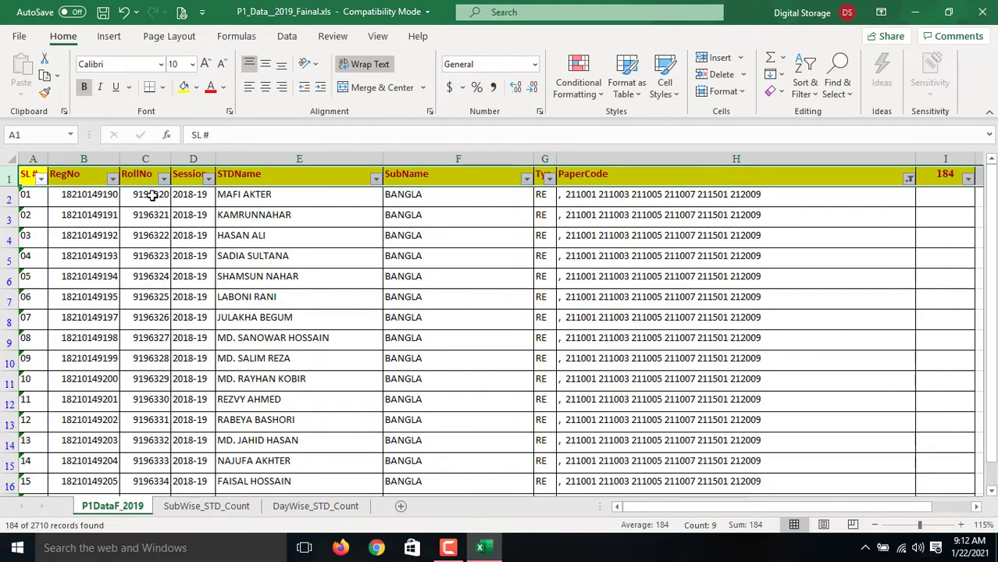
Copy all filtered RollNo values and paste them into a new sheet starting at cell A1
{"action": "left_click_drag", "start_coordinate": [148, 195], "coordinate": [155, 548]}
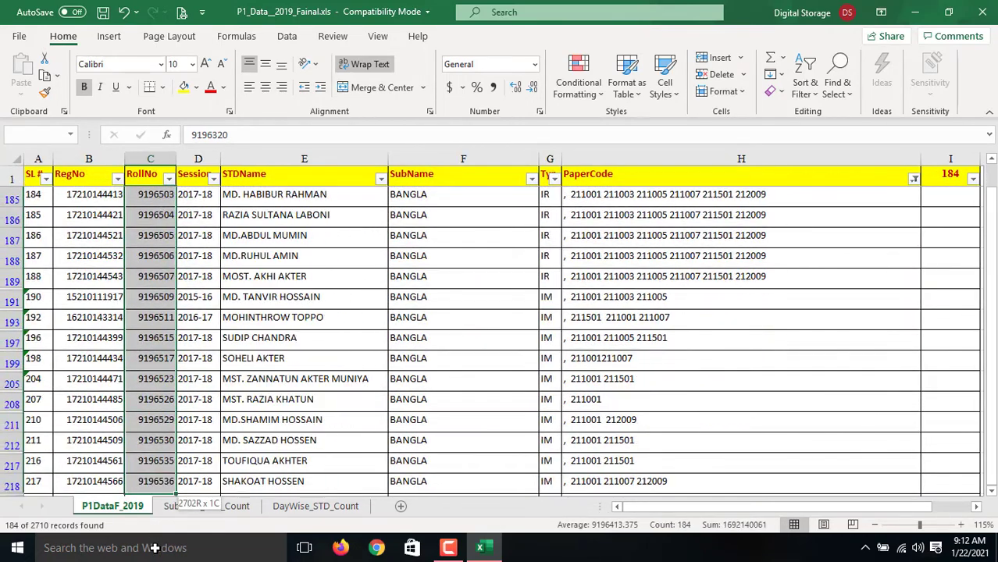
{"action": "mouse_move", "coordinate": [160, 490]}
{"action": "left_mouse_down"}
{"action": "mouse_move", "coordinate": [159, 459]}
{"action": "mouse_move", "coordinate": [161, 482]}
{"action": "left_mouse_up"}
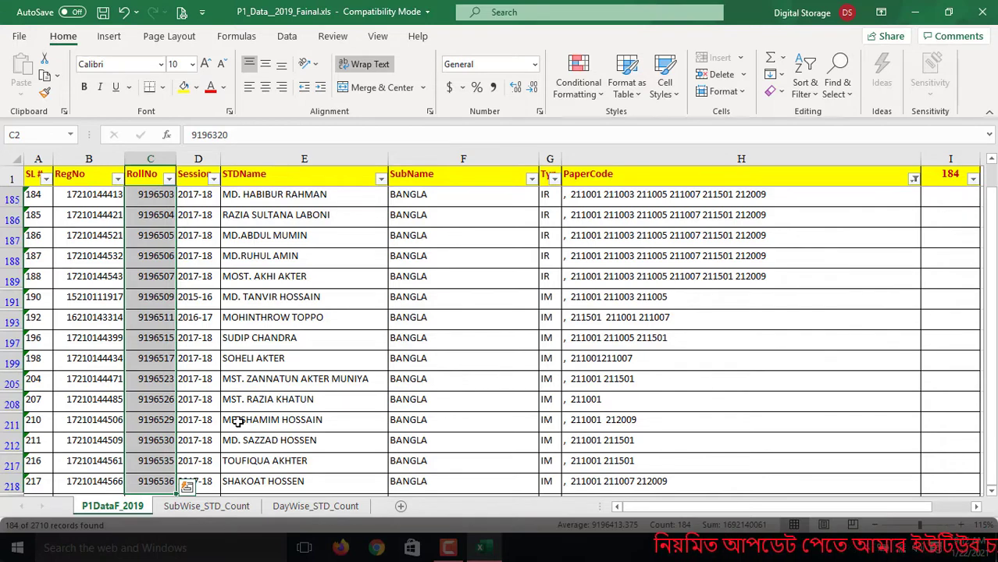
{"action": "key", "text": "ctrl+c"}
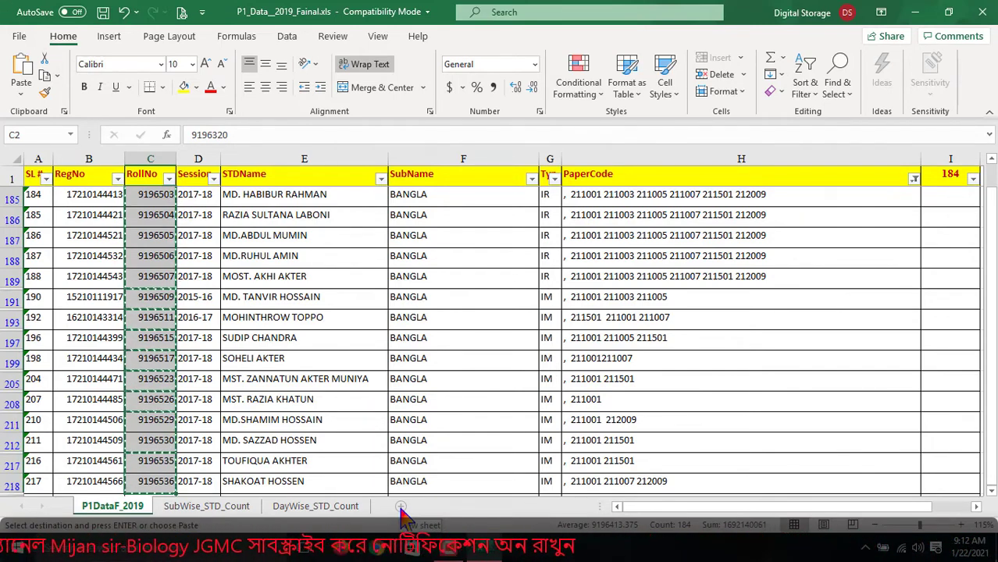
{"action": "left_click", "coordinate": [400, 507]}
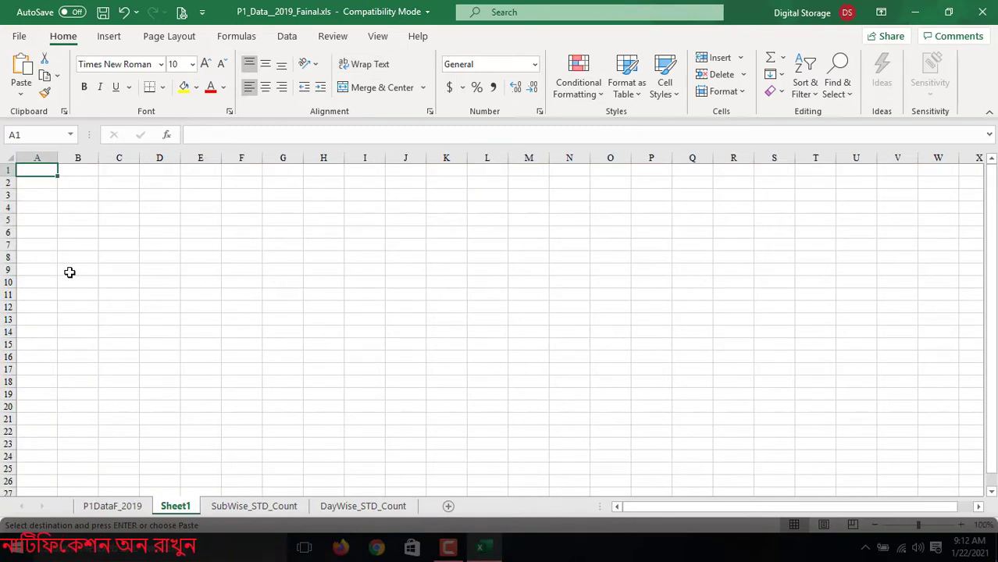
{"action": "key", "text": "ctrl+v"}
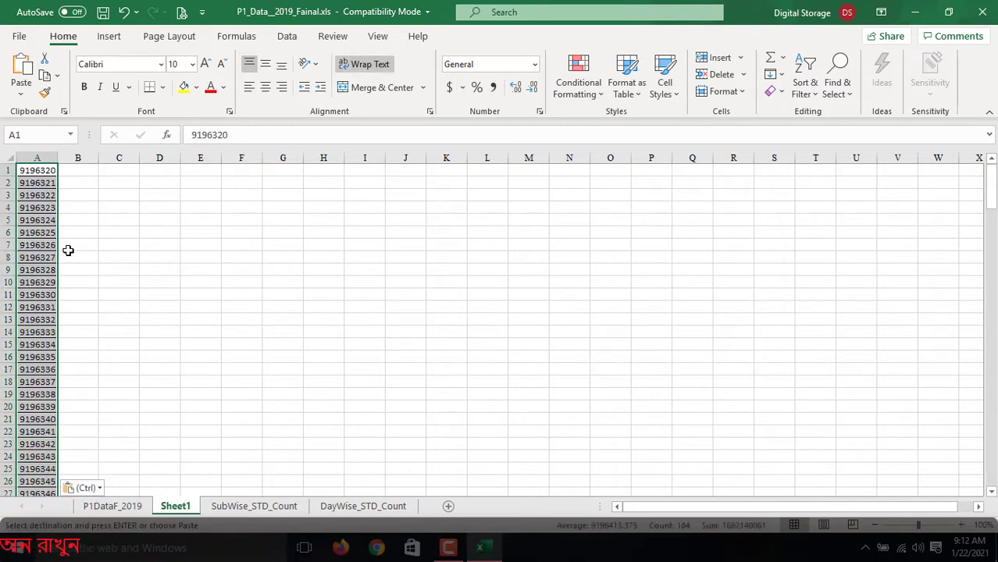
Check the length of the pasted roll number list in Sheet1 against the count in cell I1 of P1DataF_2019
{"action": "scroll", "coordinate": [75, 285], "scroll_direction": "down", "scroll_amount": 20}
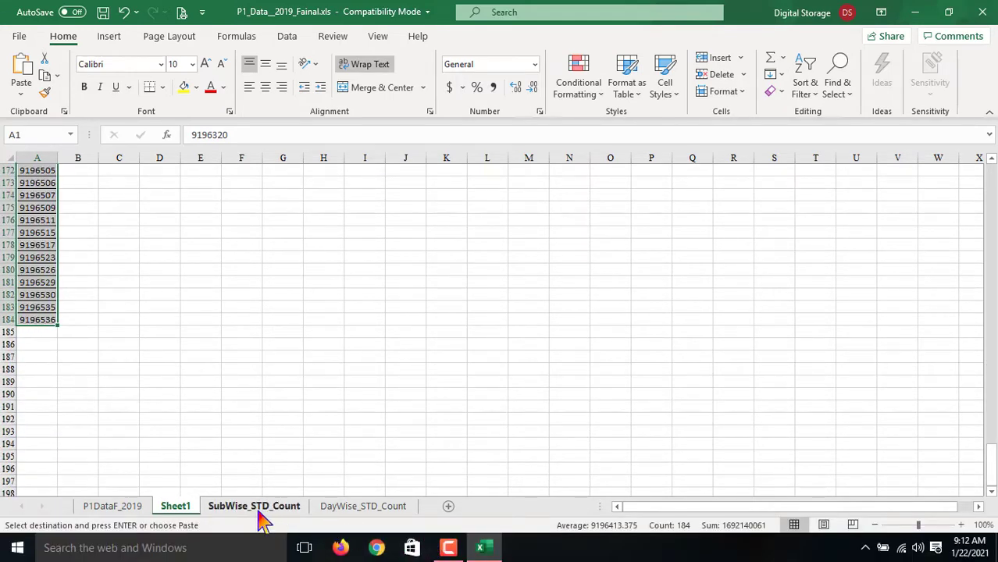
{"action": "left_click", "coordinate": [129, 509]}
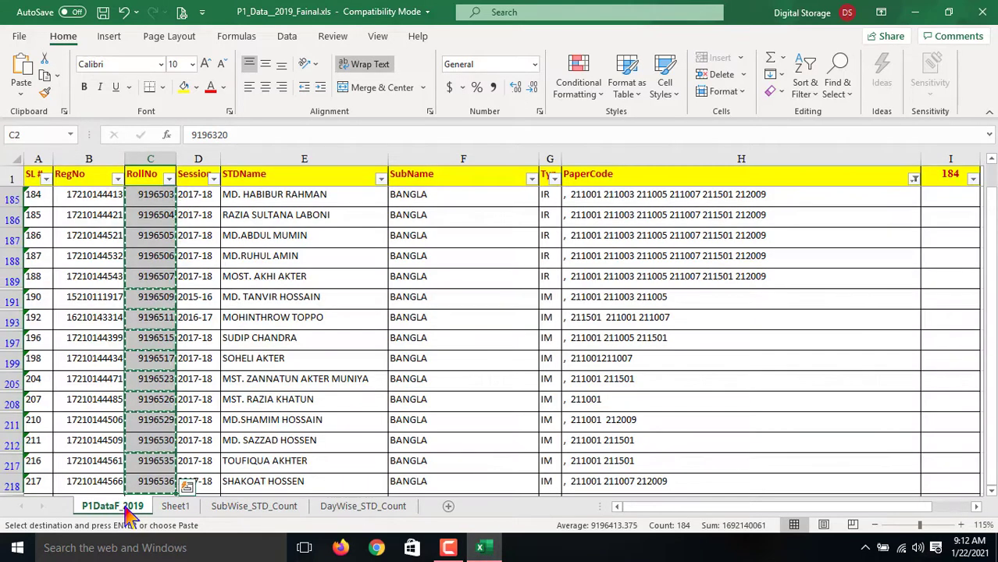
{"action": "left_click", "coordinate": [953, 175]}
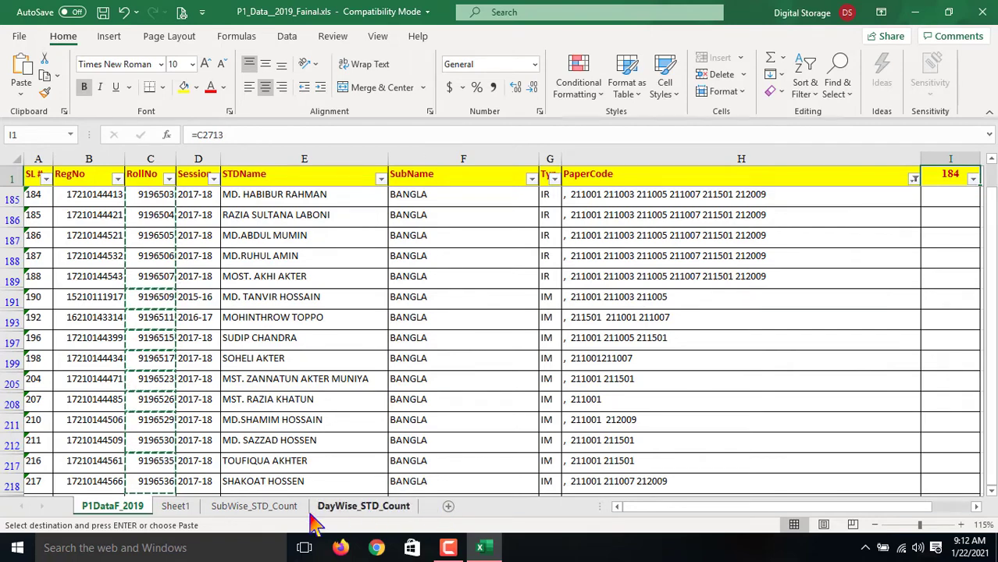
{"action": "left_click", "coordinate": [178, 512]}
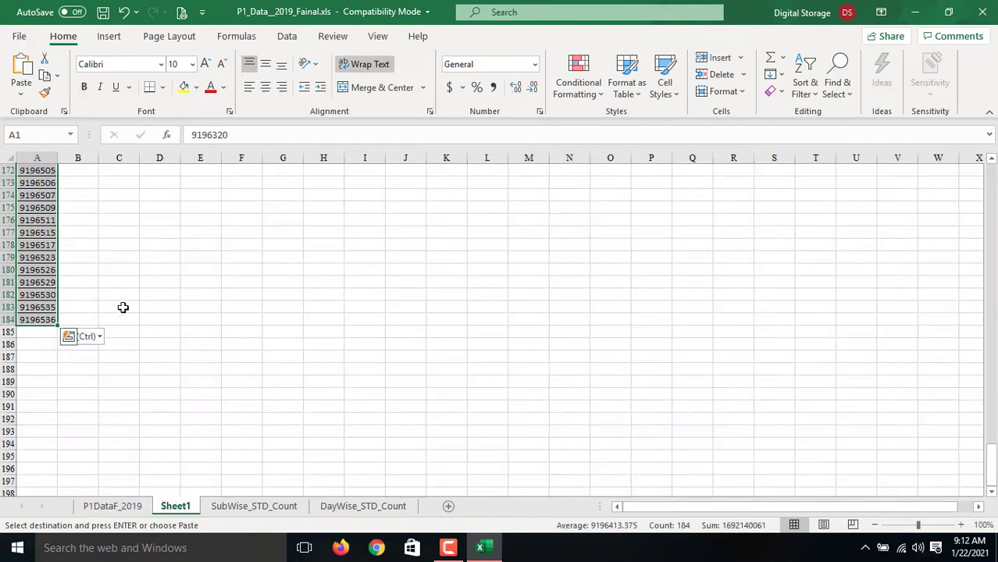
{"action": "scroll", "coordinate": [51, 258], "scroll_direction": "up", "scroll_amount": 20}
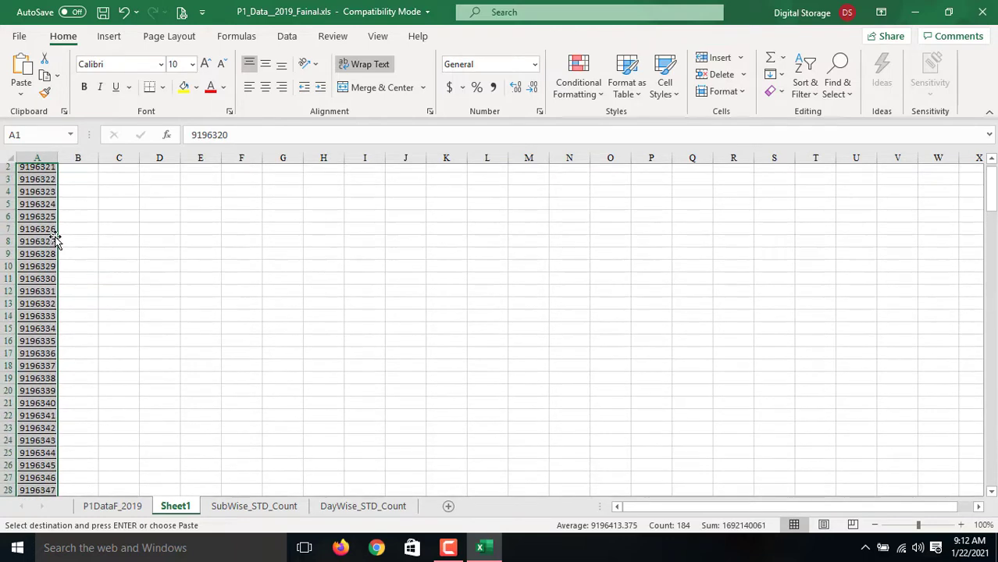
{"action": "scroll", "coordinate": [55, 240], "scroll_direction": "up", "scroll_amount": 1}
{"action": "left_click", "coordinate": [79, 199]}
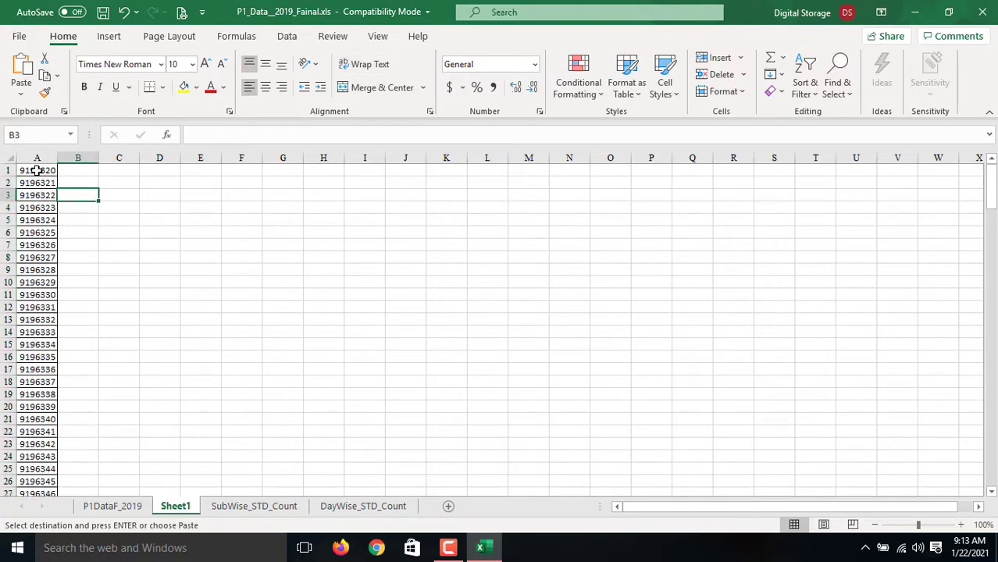
{"action": "left_click", "coordinate": [37, 170]}
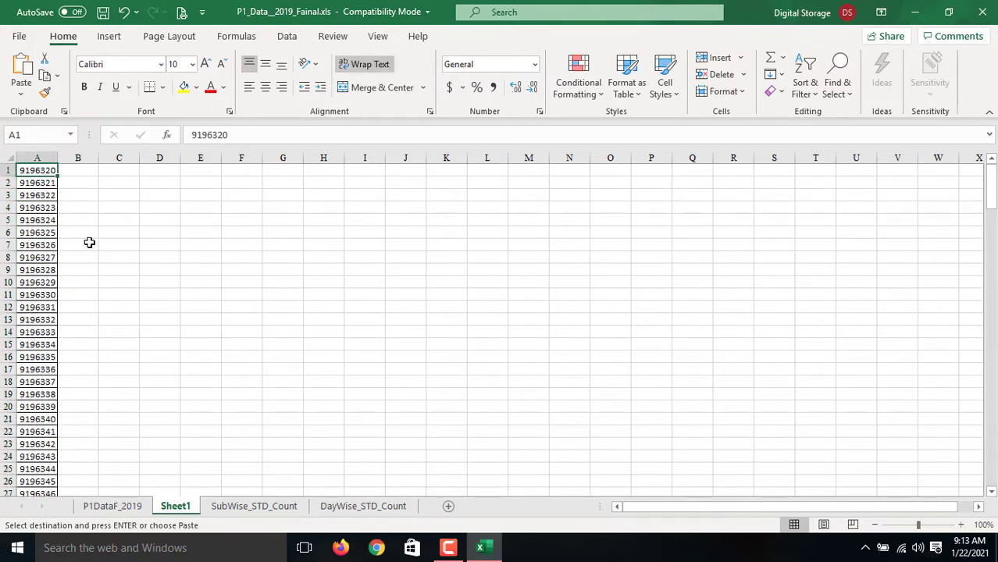
{"action": "scroll", "coordinate": [89, 243], "scroll_direction": "down", "scroll_amount": 20}
{"action": "scroll", "coordinate": [93, 301], "scroll_direction": "down", "scroll_amount": 20}
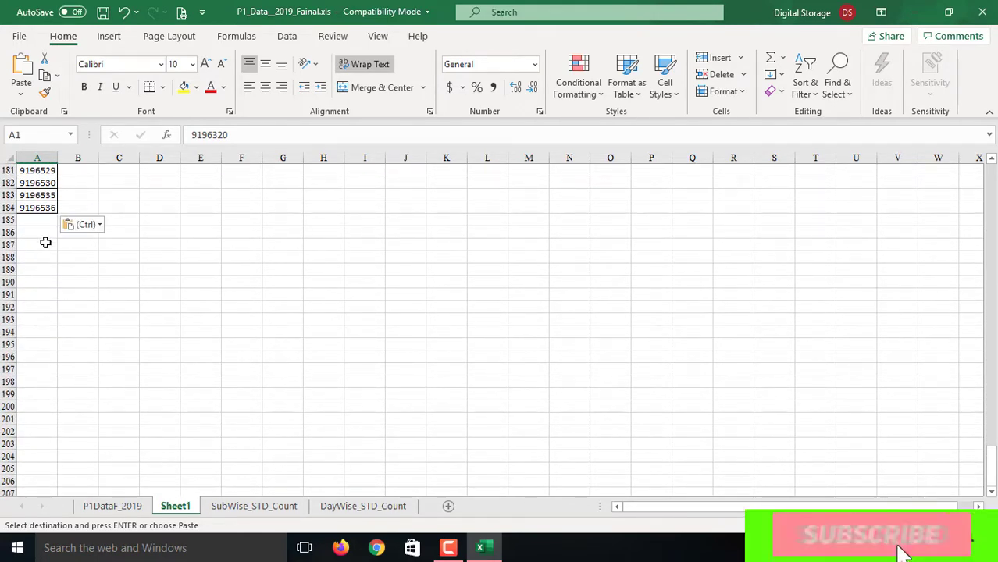
{"action": "scroll", "coordinate": [45, 239], "scroll_direction": "up", "scroll_amount": 20}
{"action": "scroll", "coordinate": [44, 238], "scroll_direction": "up", "scroll_amount": 20}
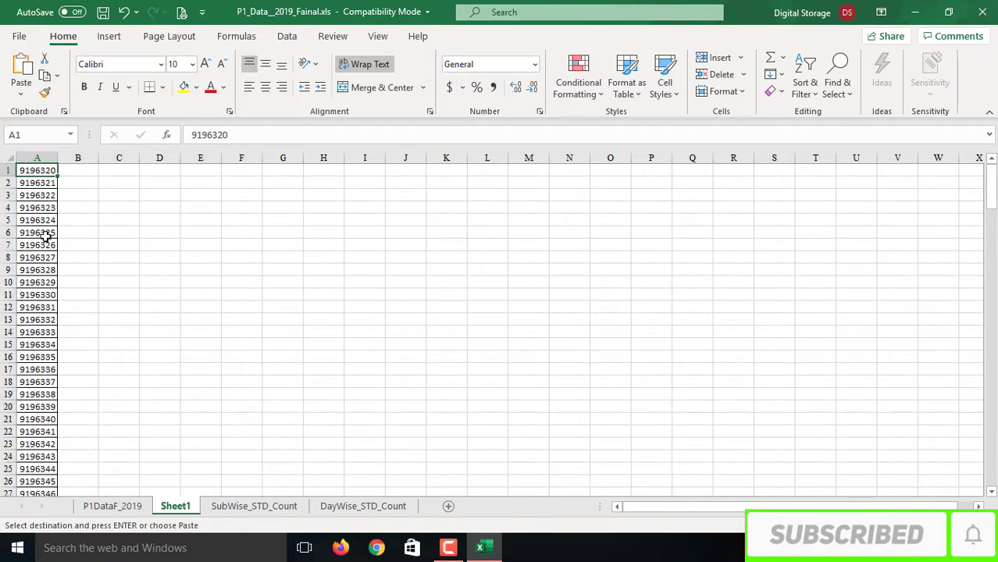
{"action": "scroll", "coordinate": [45, 238], "scroll_direction": "down", "scroll_amount": 20}
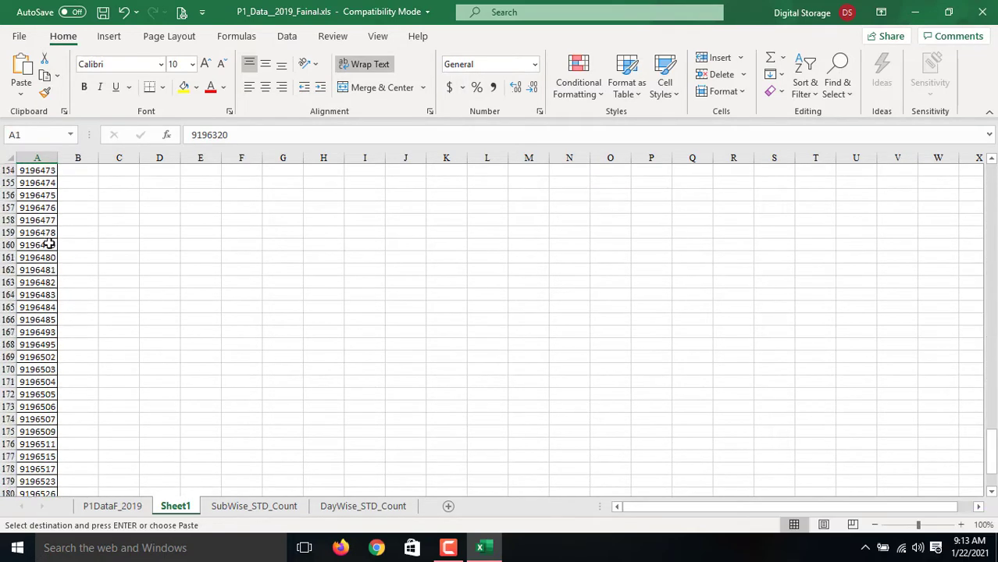
{"action": "scroll", "coordinate": [60, 275], "scroll_direction": "up", "scroll_amount": 12}
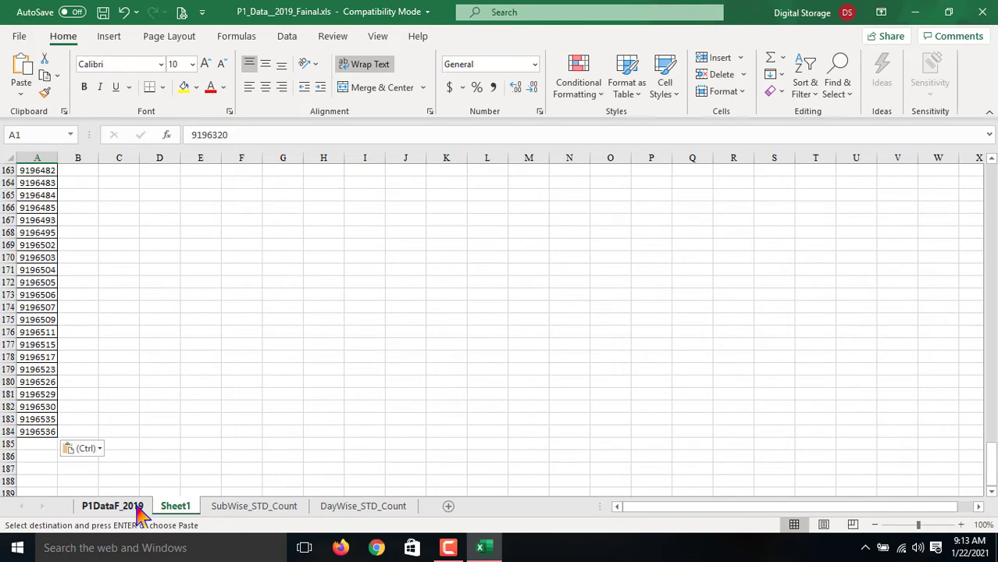
Change the PaperCode filter on the P1DataF_2019 sheet to show rows containing 211101
{"action": "left_click", "coordinate": [137, 513]}
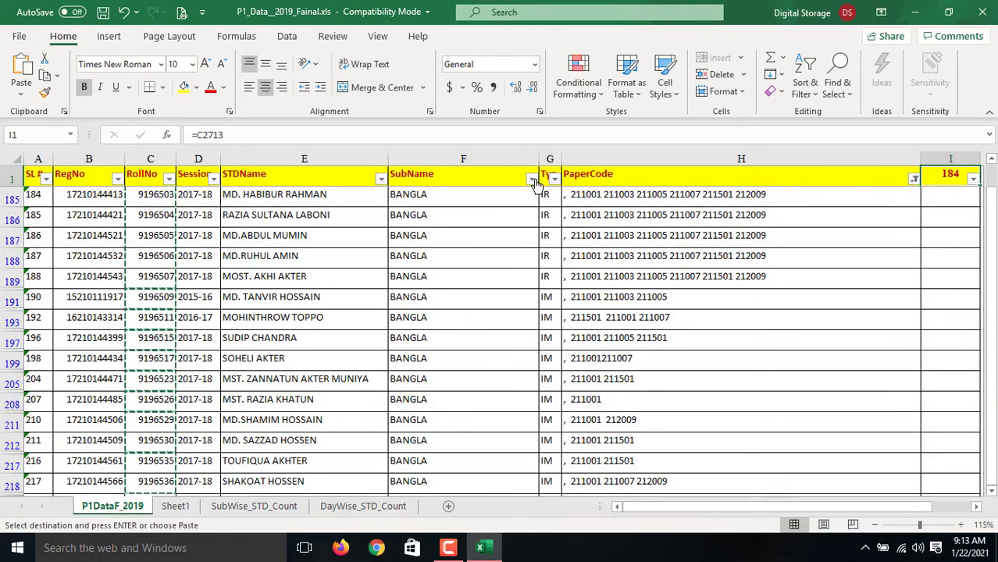
{"action": "left_click", "coordinate": [532, 180]}
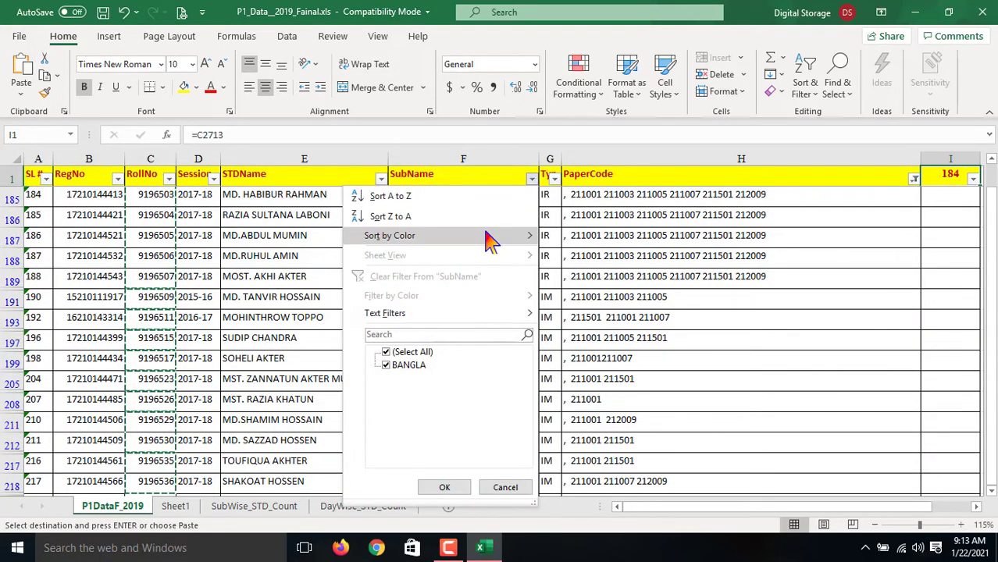
{"action": "left_click", "coordinate": [591, 180]}
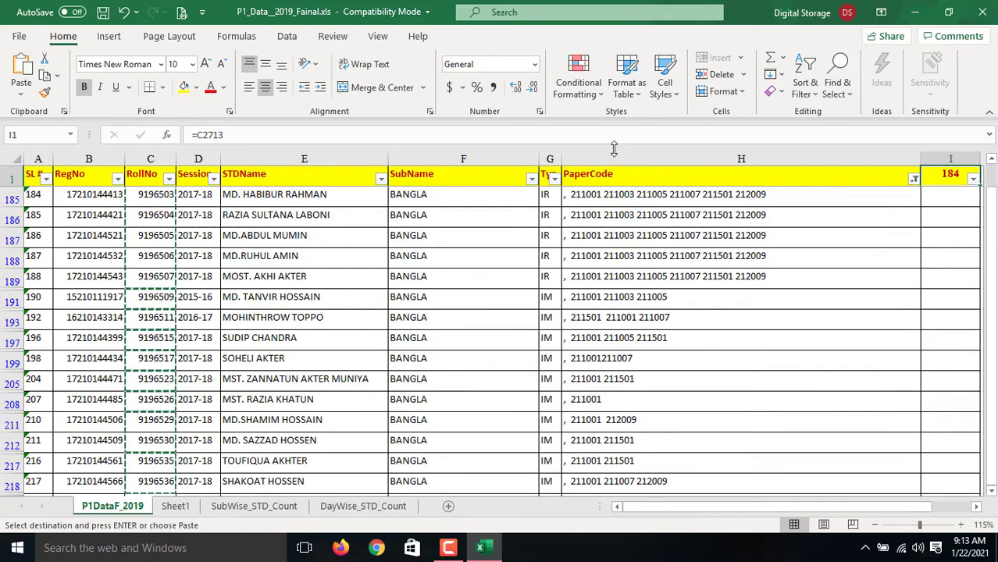
{"action": "left_click", "coordinate": [913, 179]}
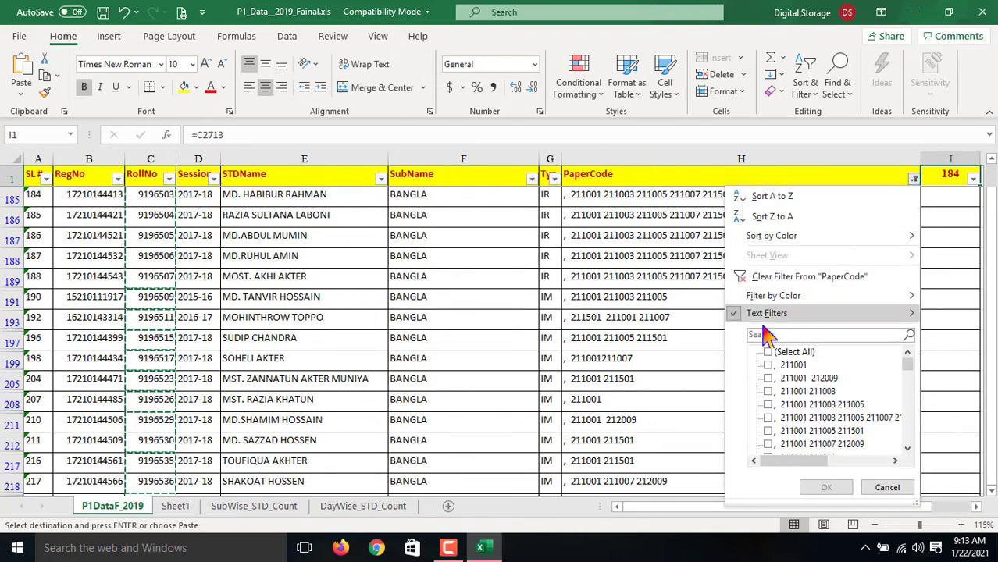
{"action": "mouse_move", "coordinate": [753, 316]}
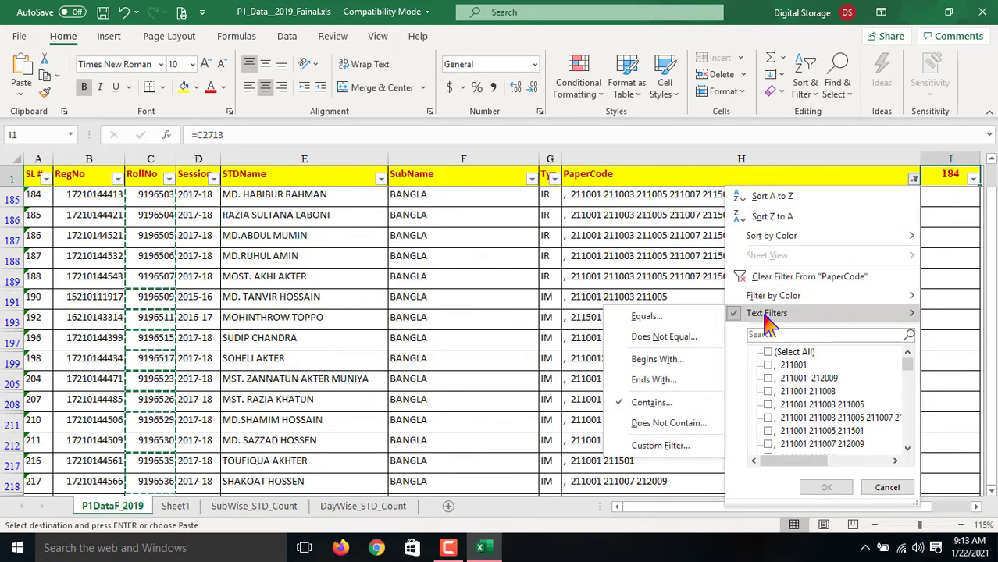
{"action": "left_click", "coordinate": [653, 402]}
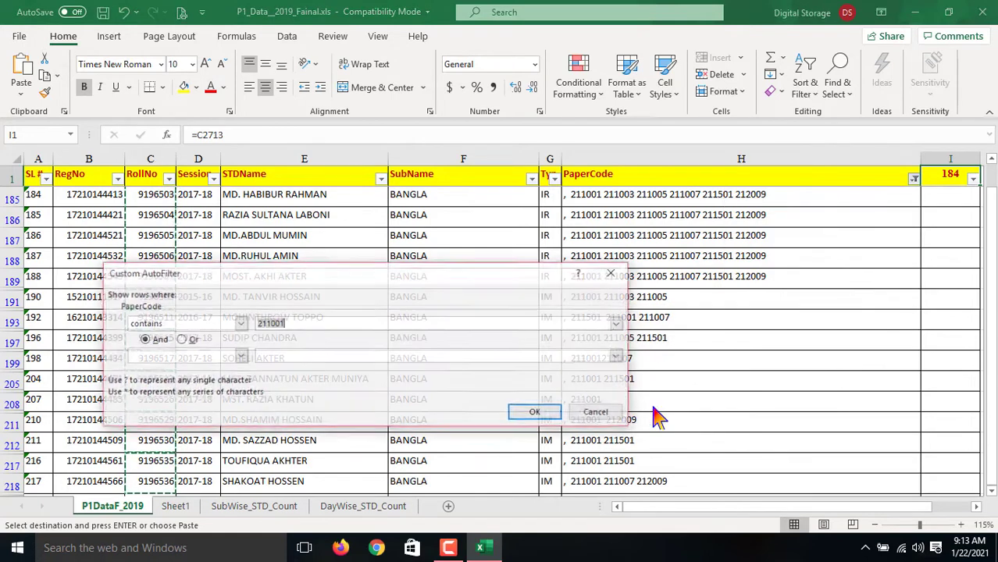
{"action": "left_click", "coordinate": [302, 324]}
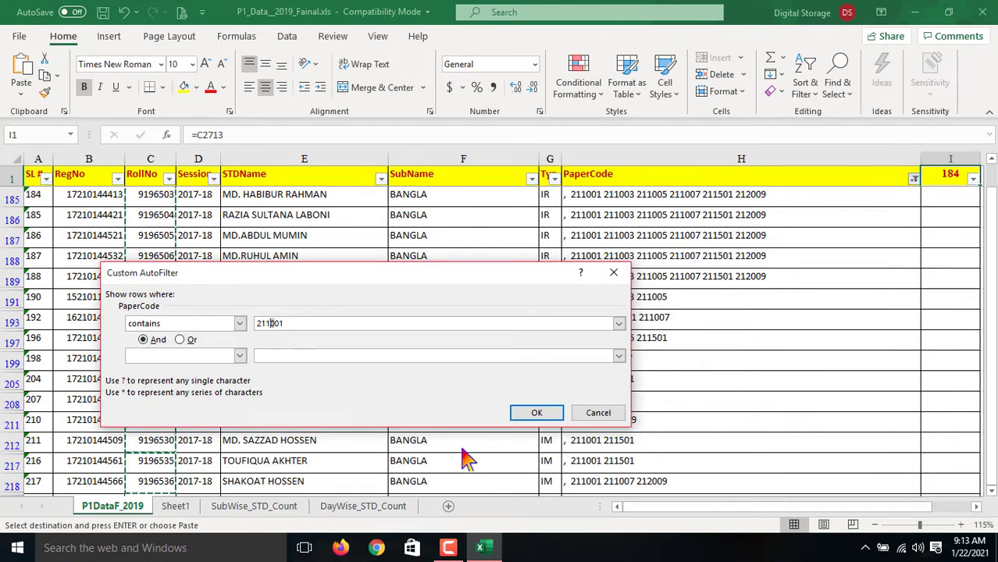
{"action": "key", "text": "BackSpace"}
{"action": "type", "text": "1"}
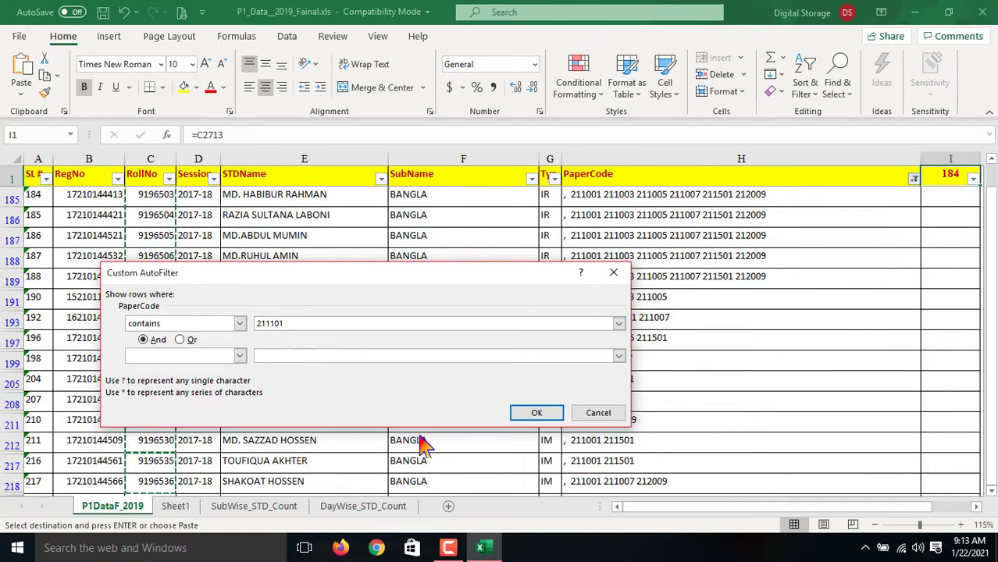
{"action": "left_click", "coordinate": [535, 415]}
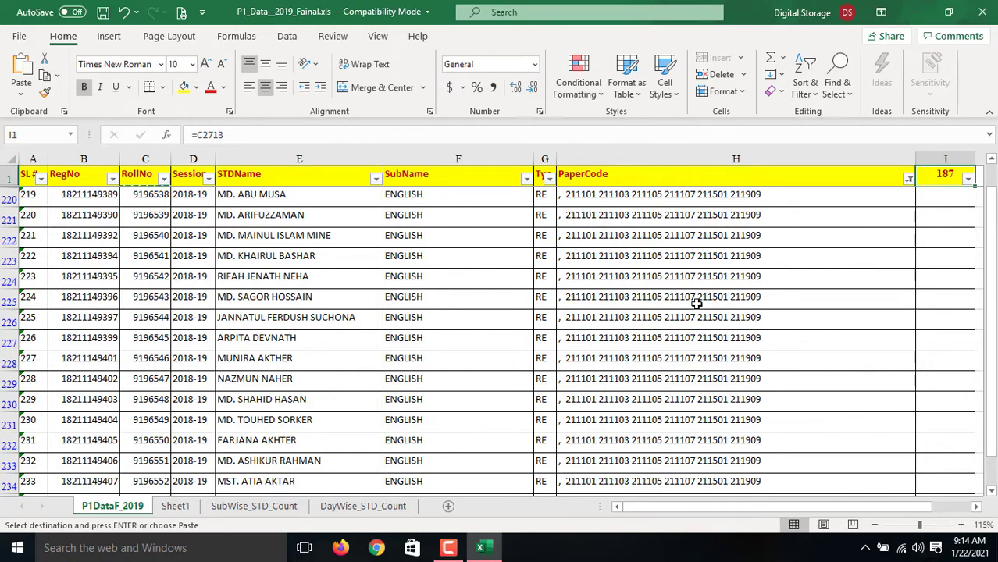
Copy the RollNo values filtered for paper code 211101 into another new sheet, starting at cell A1
{"action": "scroll", "coordinate": [670, 363], "scroll_direction": "down", "scroll_amount": 3}
{"action": "scroll", "coordinate": [675, 357], "scroll_direction": "up", "scroll_amount": 3}
{"action": "left_click", "coordinate": [991, 264]}
{"action": "left_click", "coordinate": [406, 276]}
{"action": "left_click", "coordinate": [197, 251]}
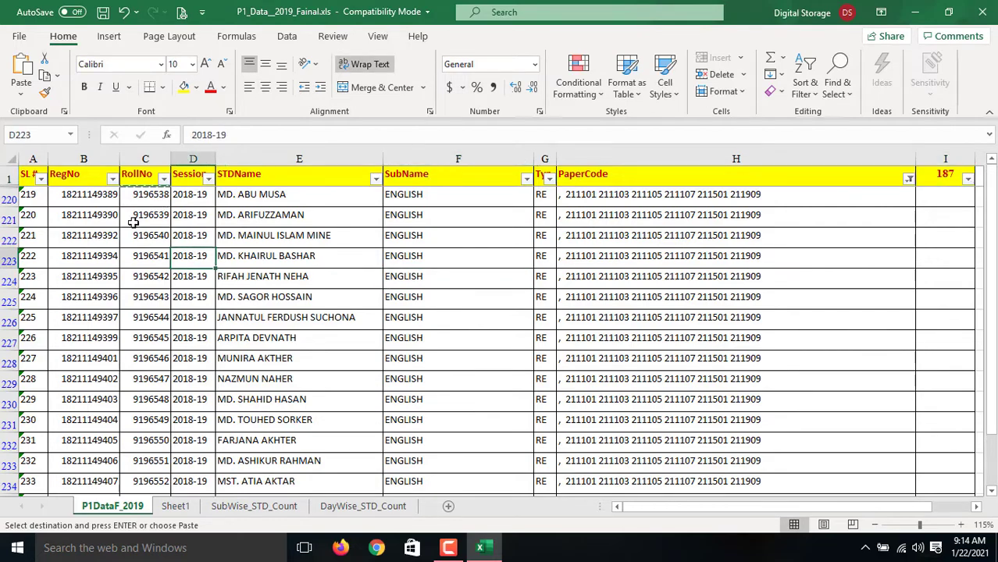
{"action": "left_click_drag", "start_coordinate": [139, 193], "coordinate": [155, 464]}
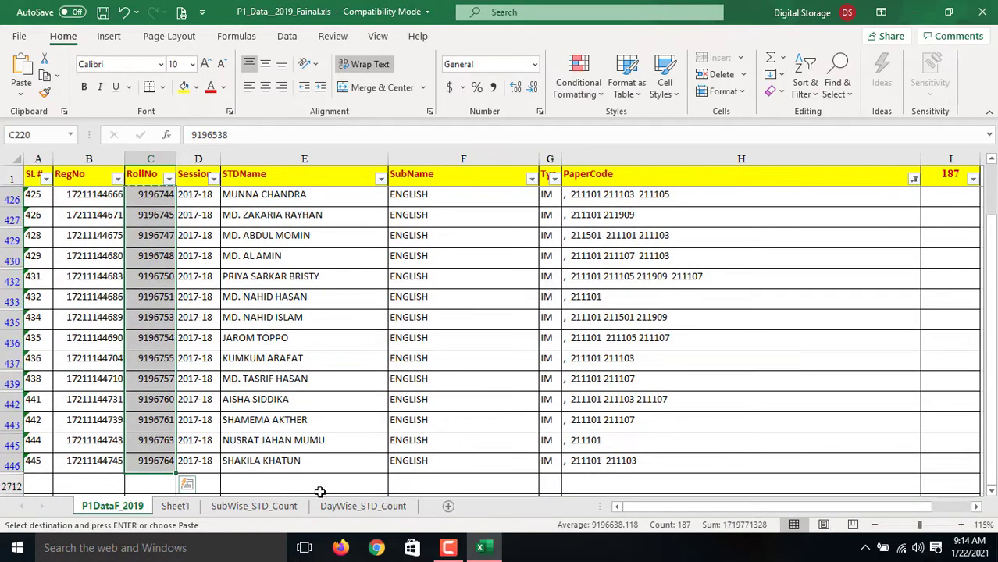
{"action": "left_click", "coordinate": [446, 505]}
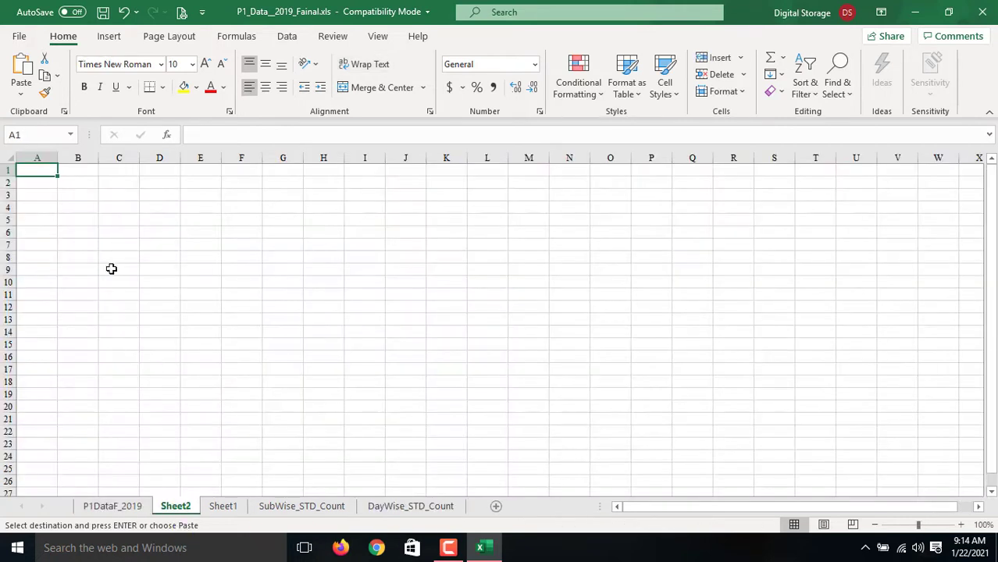
{"action": "key", "text": "ctrl+v"}
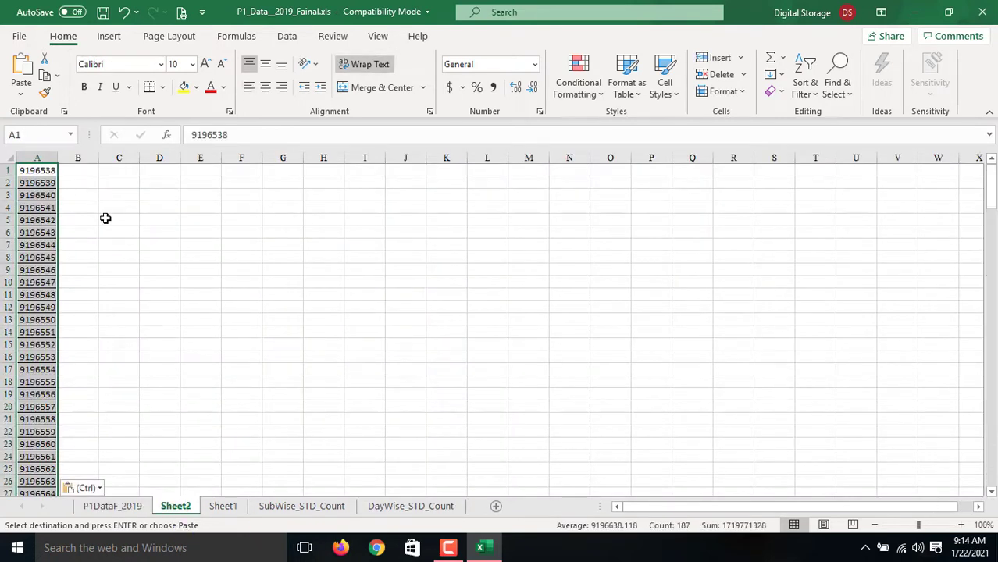
{"action": "scroll", "coordinate": [106, 218], "scroll_direction": "down", "scroll_amount": 20}
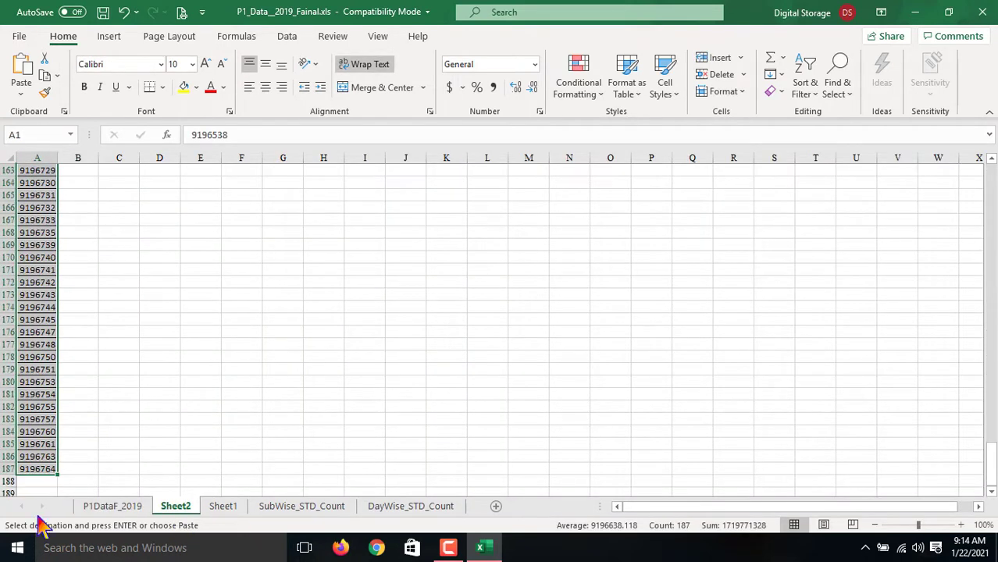
{"action": "left_click", "coordinate": [107, 468]}
{"action": "left_click", "coordinate": [188, 262]}
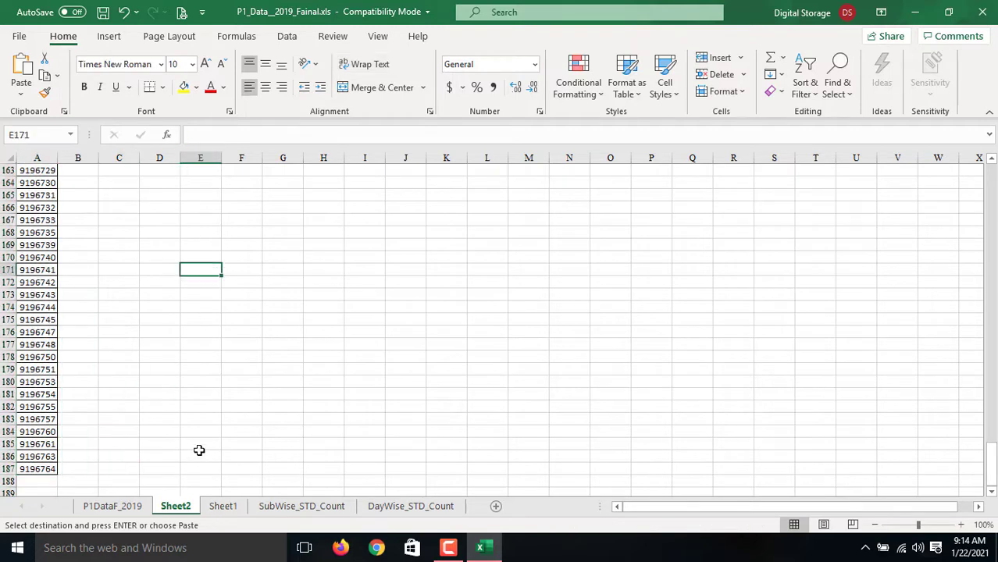
Rename Sheet1, which holds the first pasted roll number list, as Bangla
{"action": "left_click", "coordinate": [231, 509]}
{"action": "right_click", "coordinate": [226, 509]}
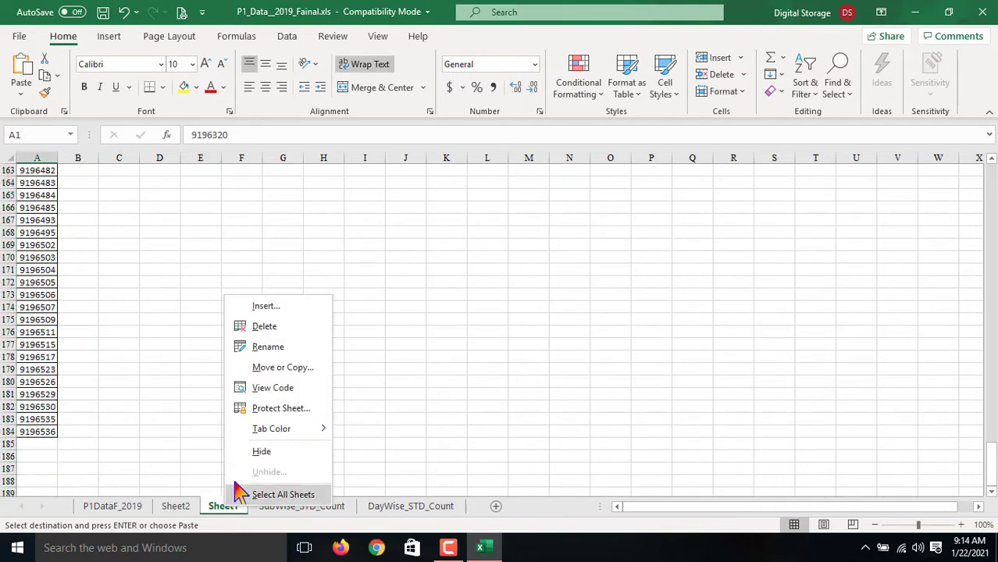
{"action": "left_click", "coordinate": [268, 346]}
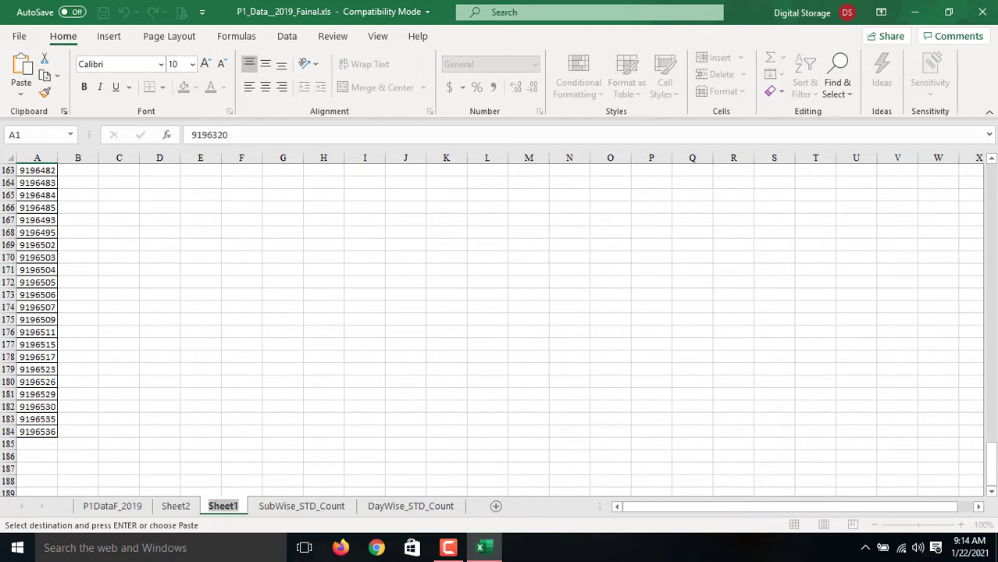
{"action": "type", "text": "Ba"}
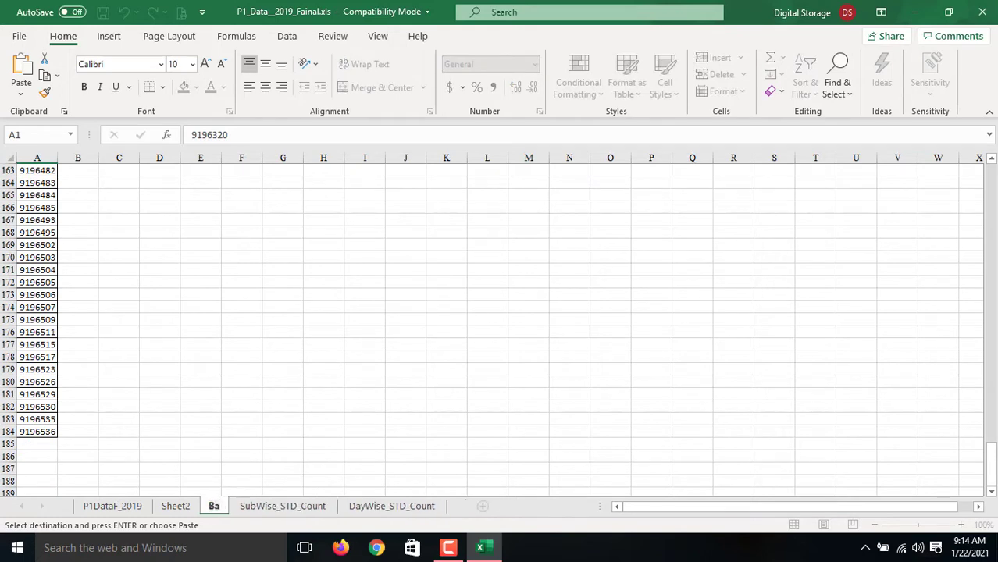
{"action": "type", "text": "ngla"}
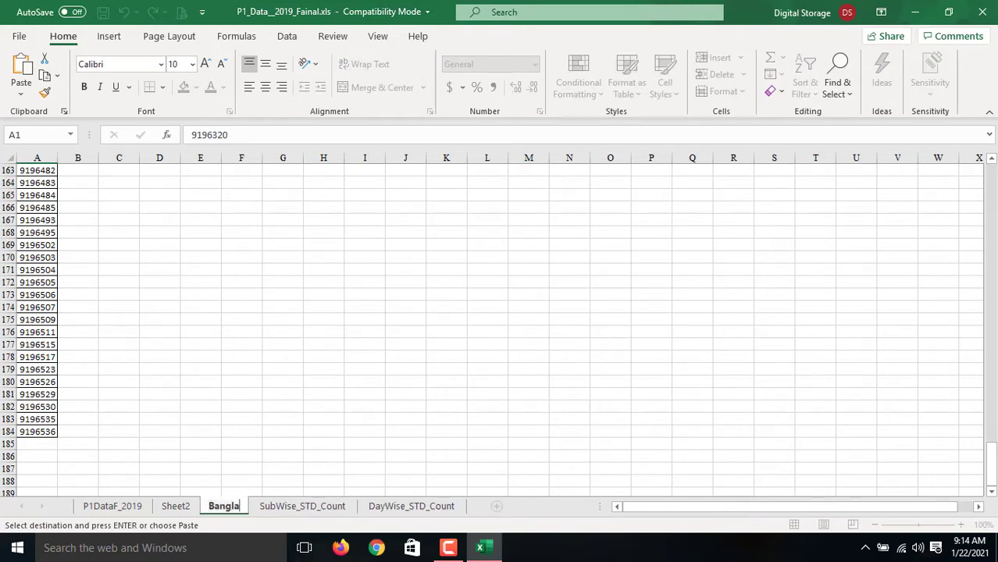
Rename Sheet2, which holds the roll numbers for paper code 211101, as English
{"action": "left_click", "coordinate": [173, 506]}
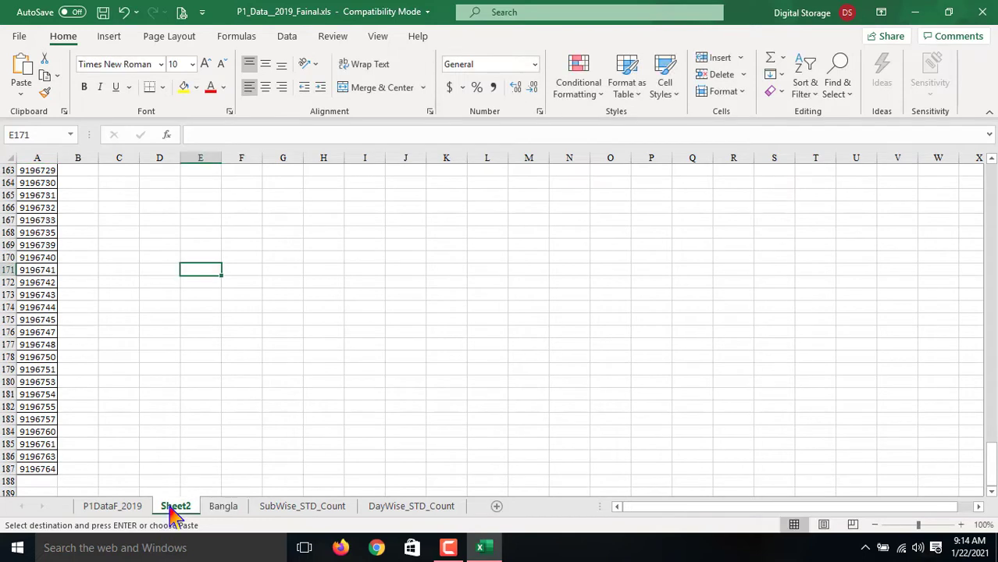
{"action": "right_click", "coordinate": [177, 506]}
{"action": "left_click", "coordinate": [211, 346]}
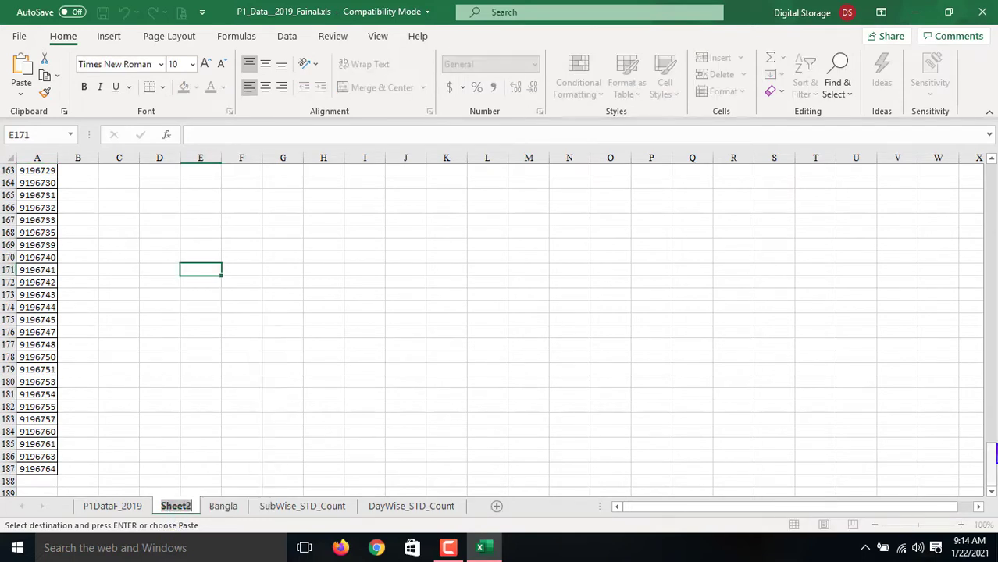
{"action": "type", "text": "E"}
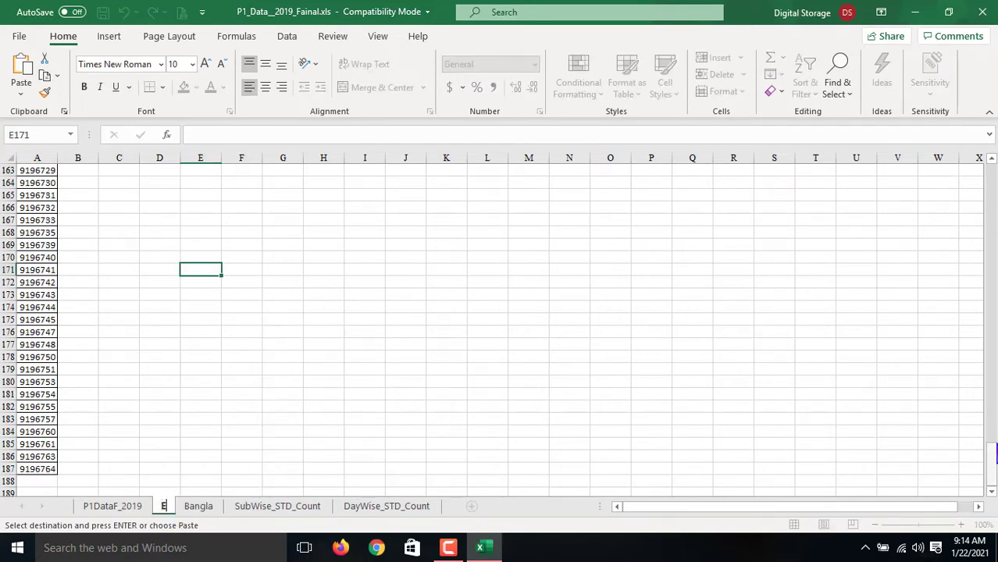
{"action": "type", "text": "nglish"}
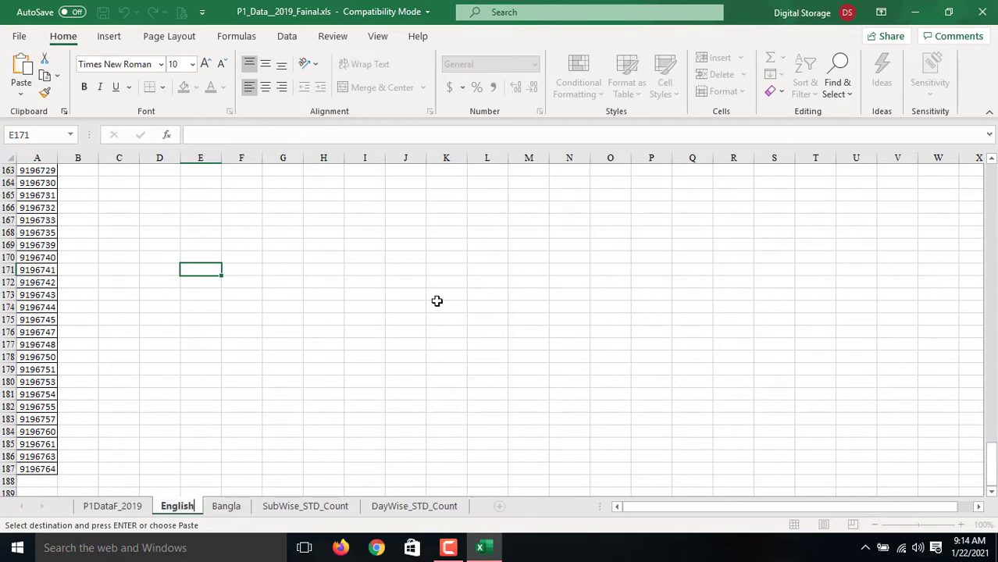
{"action": "left_click_drag", "start_coordinate": [436, 304], "coordinate": [434, 296]}
Review the roll number lists on the English and Bangla sheets and the filtered rows on the P1DataF_2019 sheet
{"action": "scroll", "coordinate": [172, 402], "scroll_direction": "up", "scroll_amount": 1}
{"action": "scroll", "coordinate": [43, 211], "scroll_direction": "up", "scroll_amount": 20}
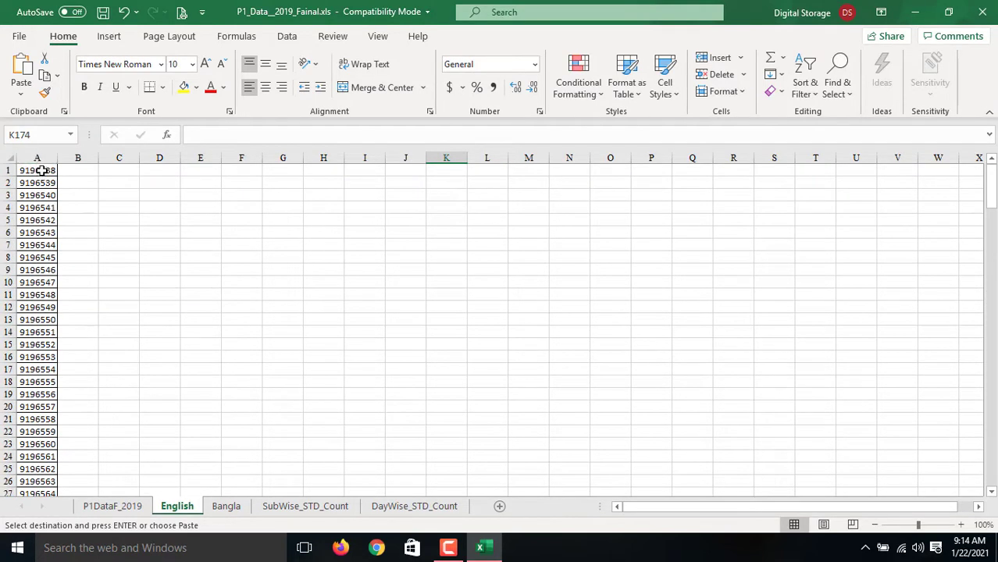
{"action": "left_click", "coordinate": [40, 170]}
{"action": "left_click", "coordinate": [87, 172]}
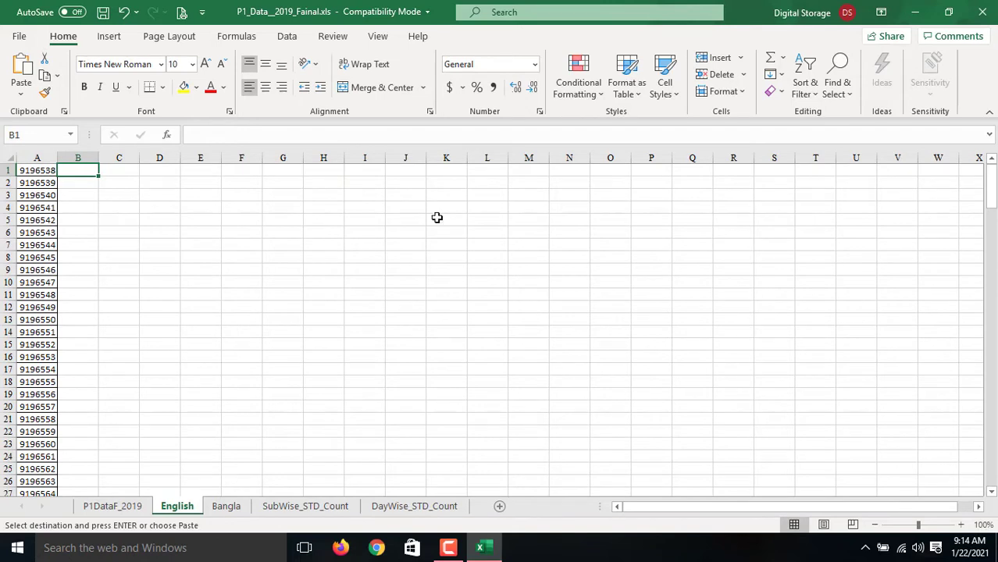
{"action": "left_click", "coordinate": [230, 507]}
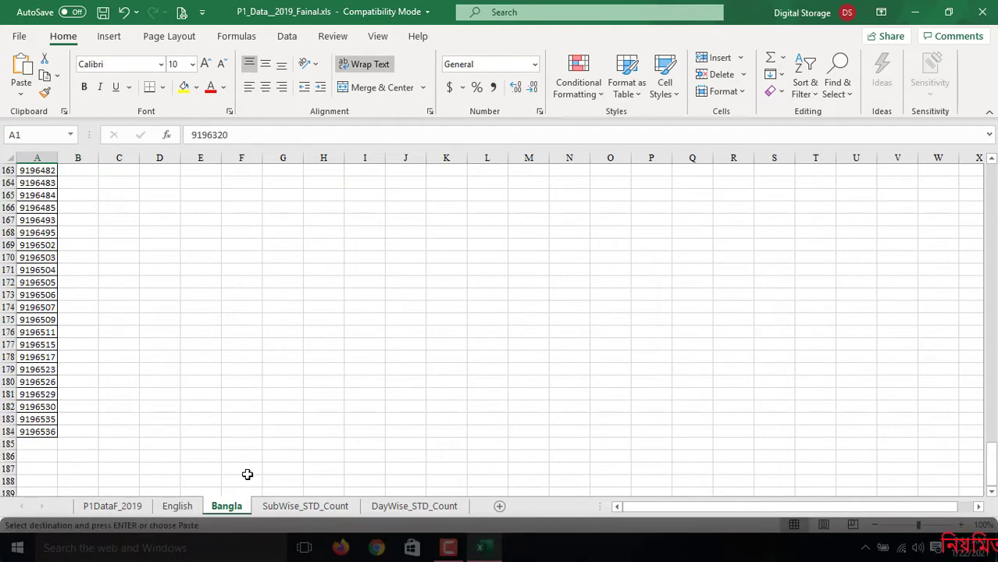
{"action": "left_click", "coordinate": [174, 509]}
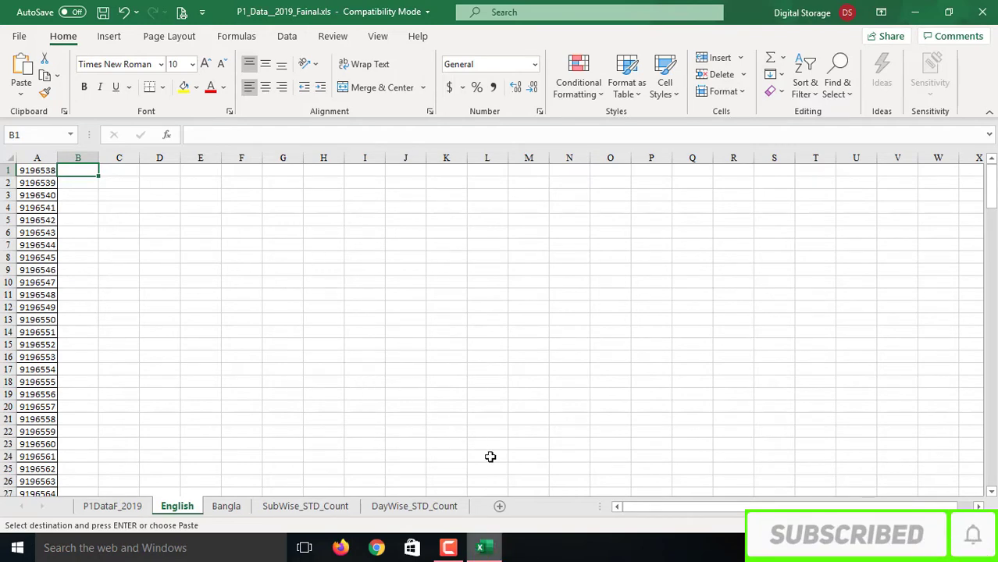
{"action": "left_click", "coordinate": [126, 506]}
{"action": "scroll", "coordinate": [445, 296], "scroll_direction": "up", "scroll_amount": 20}
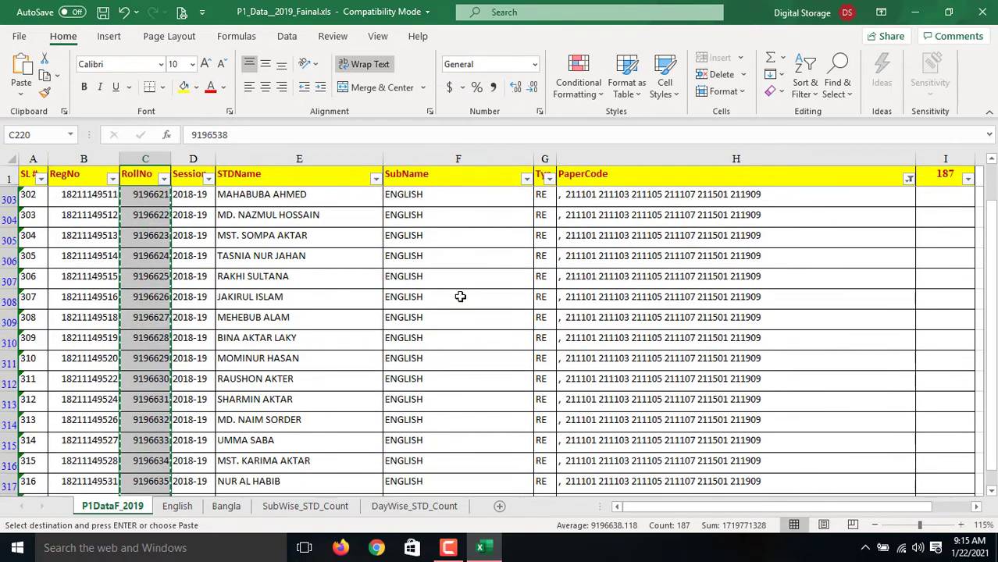